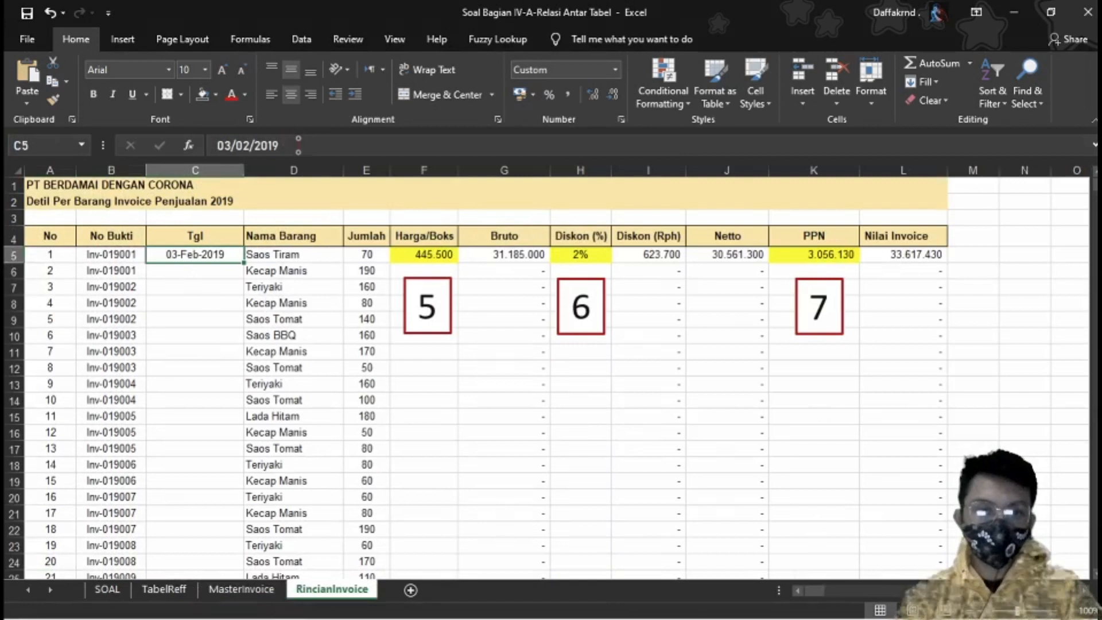
# Replace the date in C5 of RincianInvoice with the formula =VLOOKUP(B5;Master;2;FALSE)
pyautogui.press('Home')
pyautogui.hotkey('shift', 'End')
pyautogui.press('BackSpace')
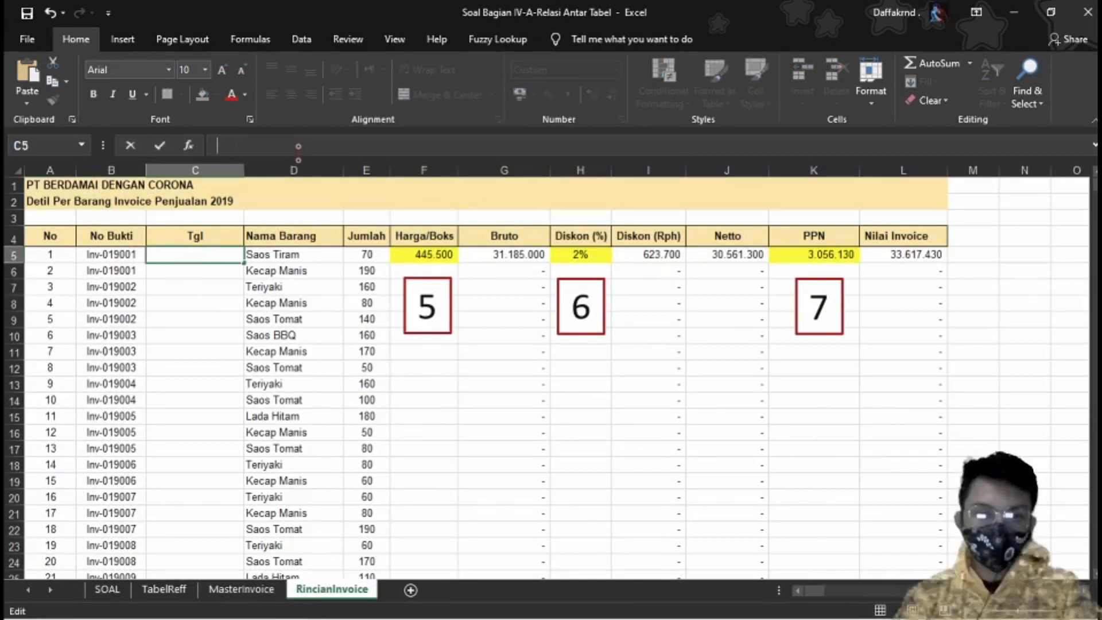
pyautogui.write('=v')
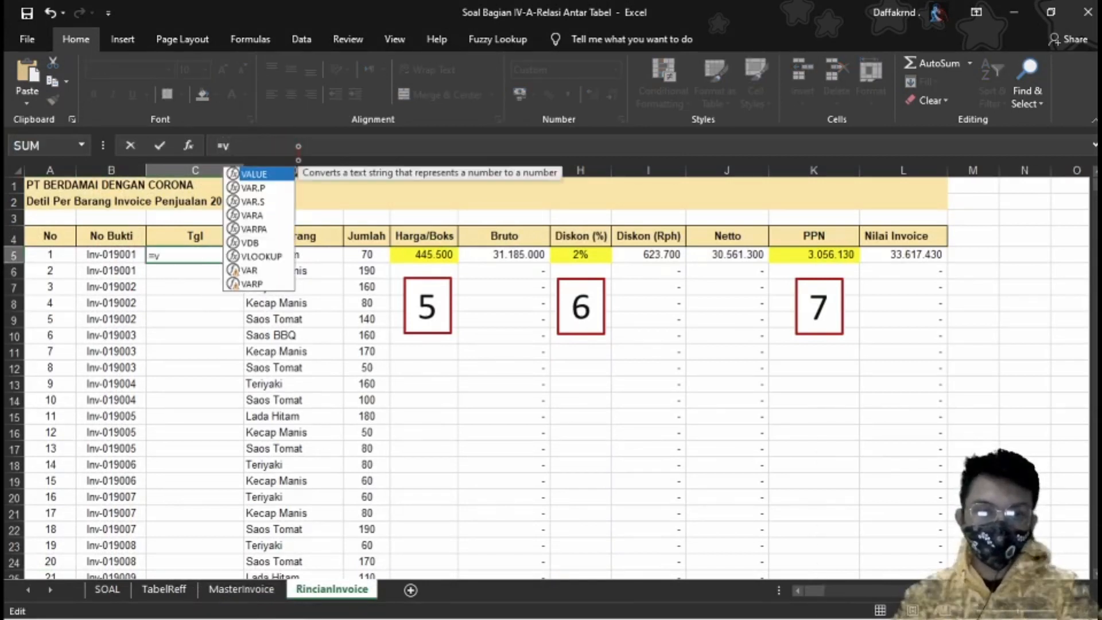
pyautogui.write('look')
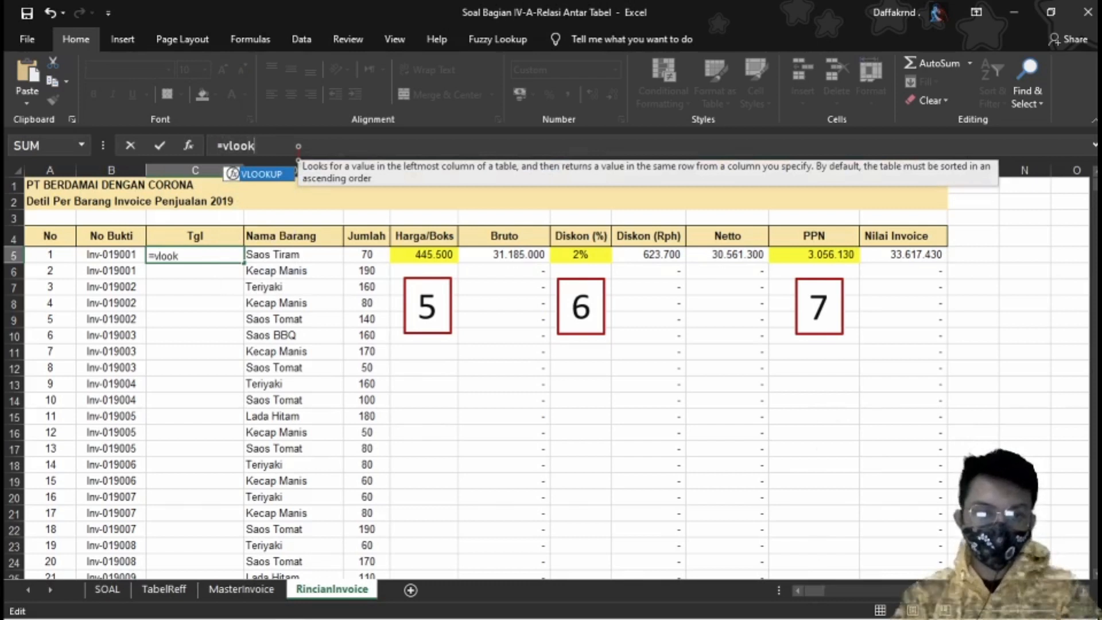
pyautogui.write('up(')
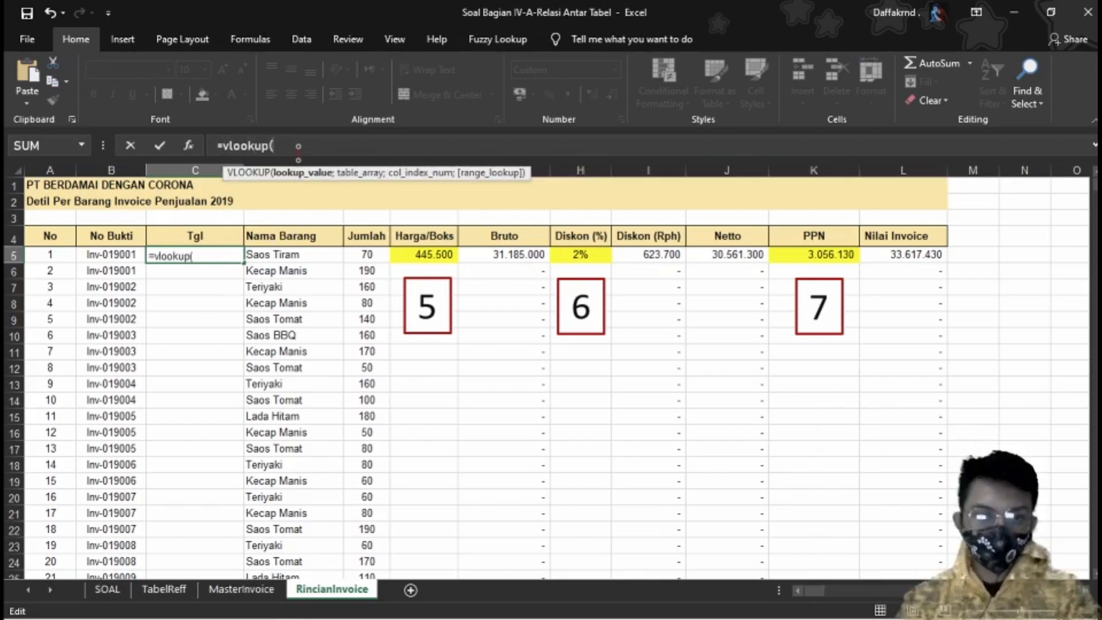
pyautogui.click(102, 254)
pyautogui.write(';2;')
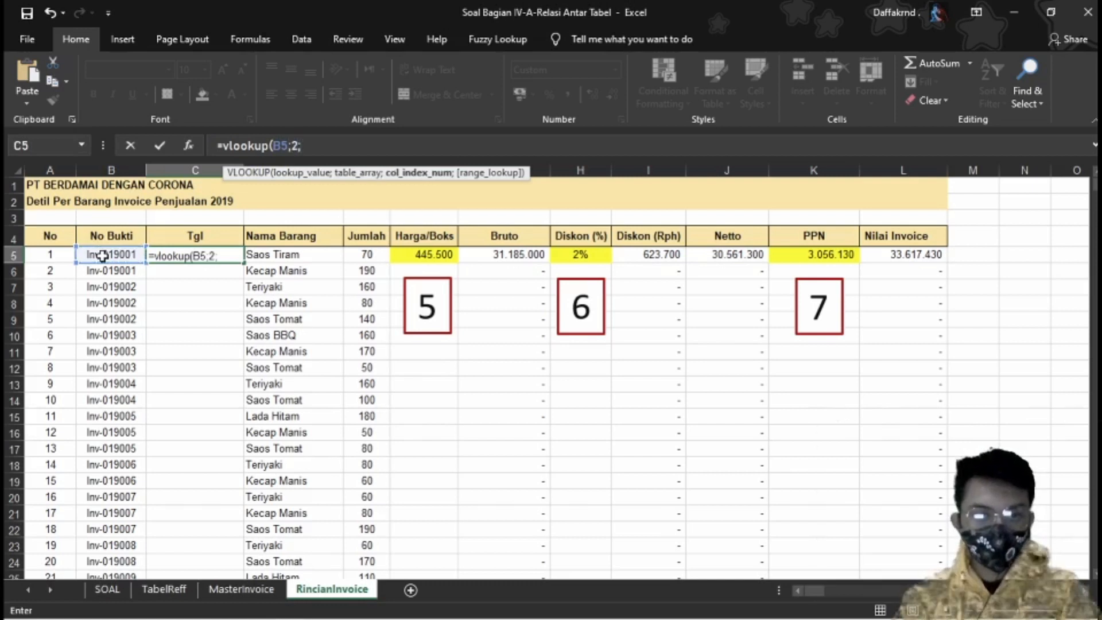
pyautogui.press('BackSpace')
pyautogui.press('BackSpace')
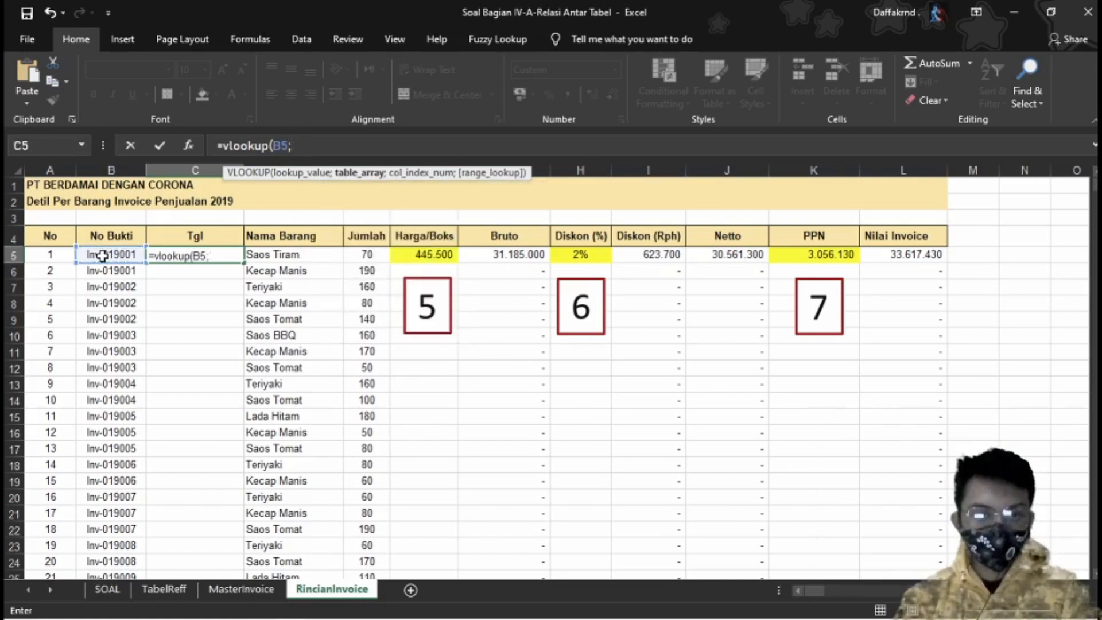
pyautogui.write('master;')
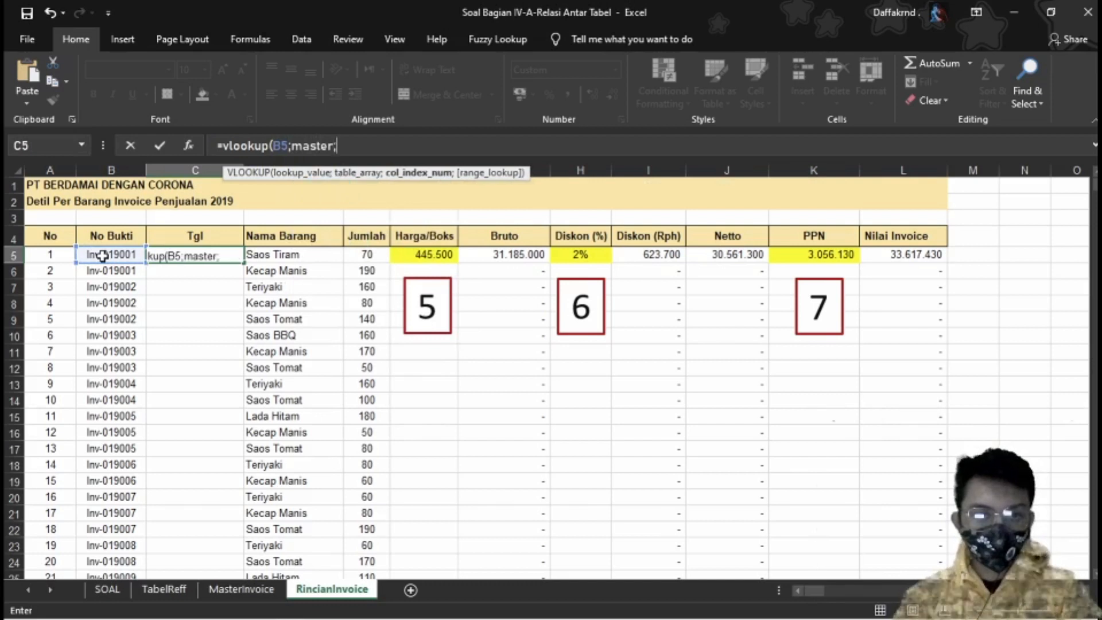
pyautogui.write('2;false)')
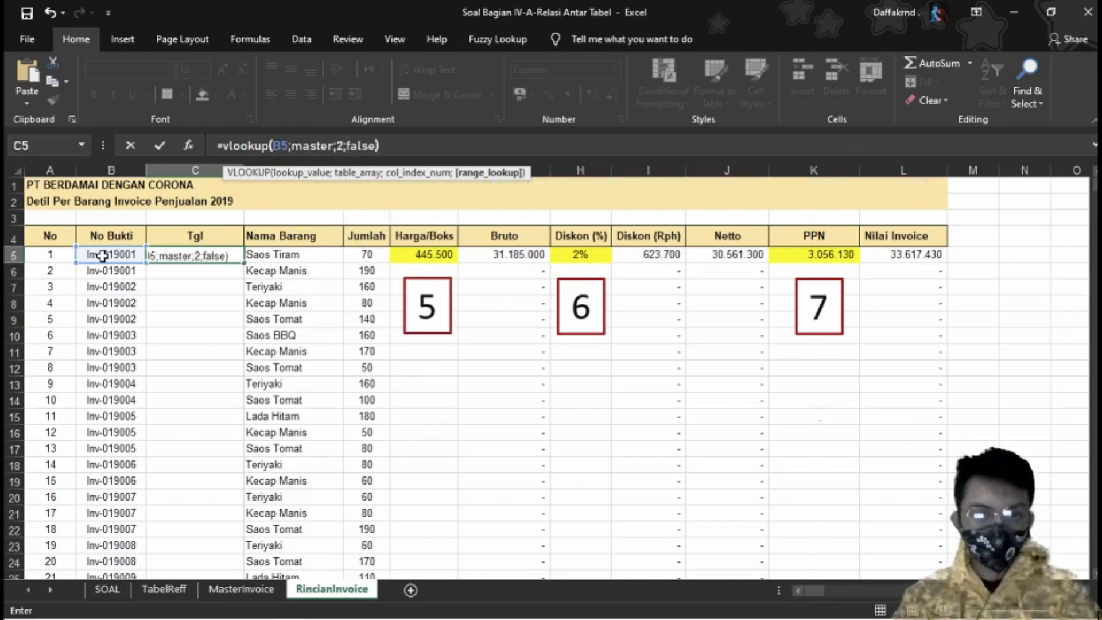
pyautogui.press('Return')
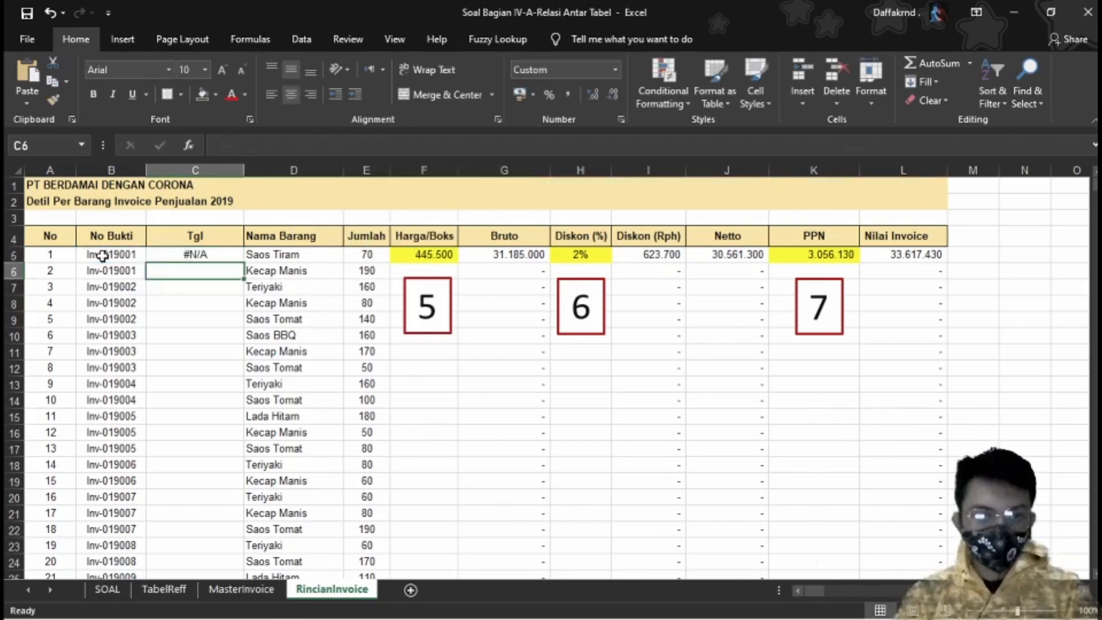
# Change the named range Master so that it refers to =MasterInvoice!$B$4:$G$335
pyautogui.click(240, 589)
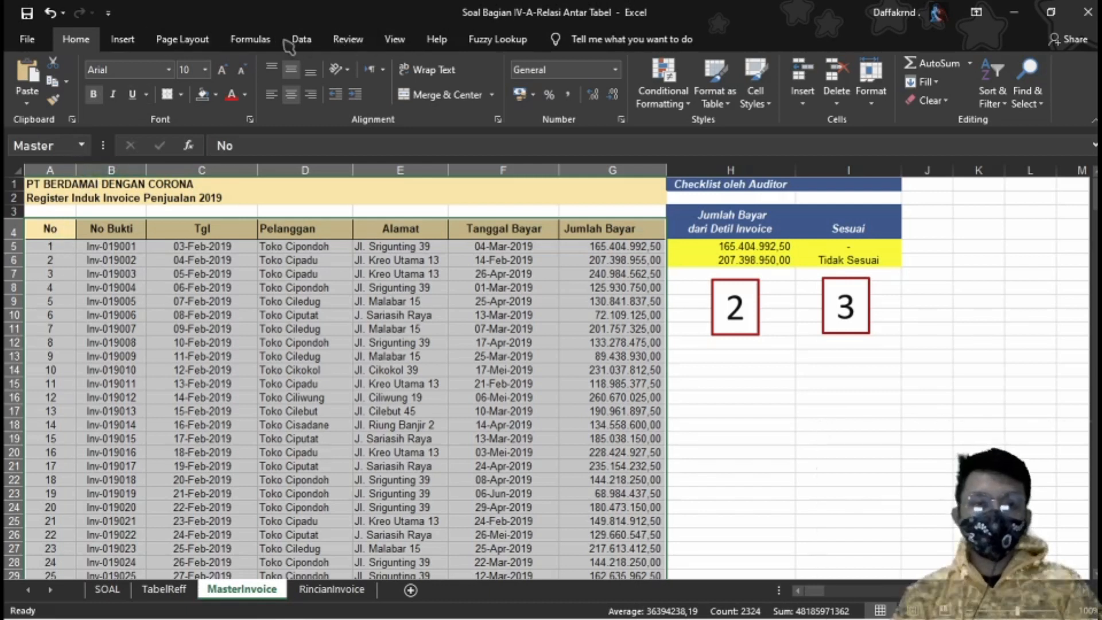
pyautogui.click(251, 39)
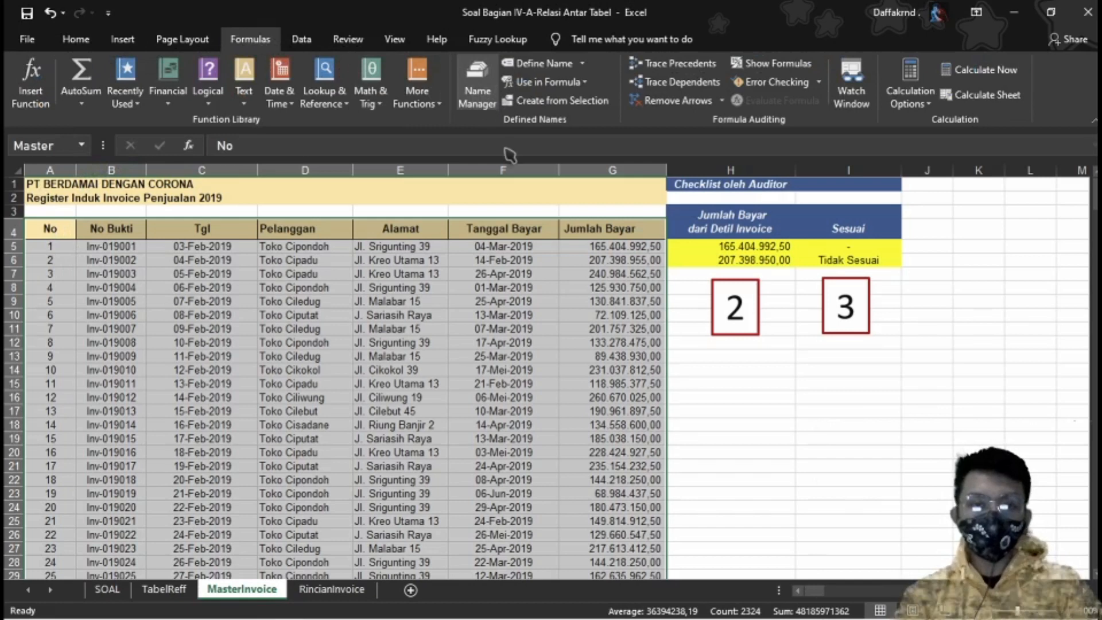
pyautogui.click(477, 86)
pyautogui.click(712, 244)
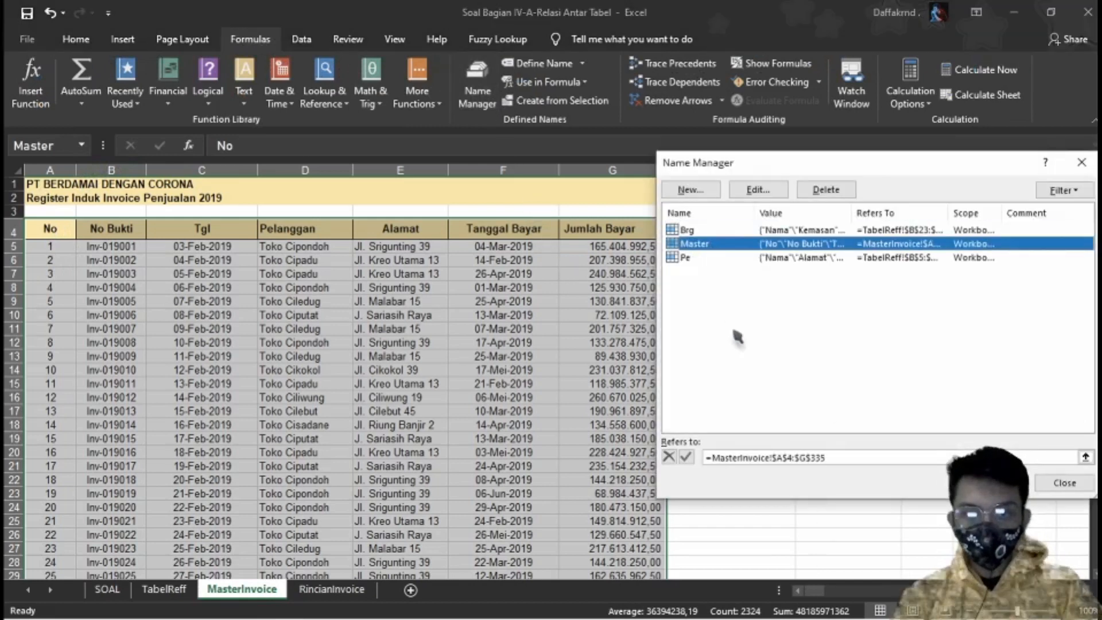
pyautogui.click(784, 458)
pyautogui.press('BackSpace')
pyautogui.write('B')
pyautogui.press('Return')
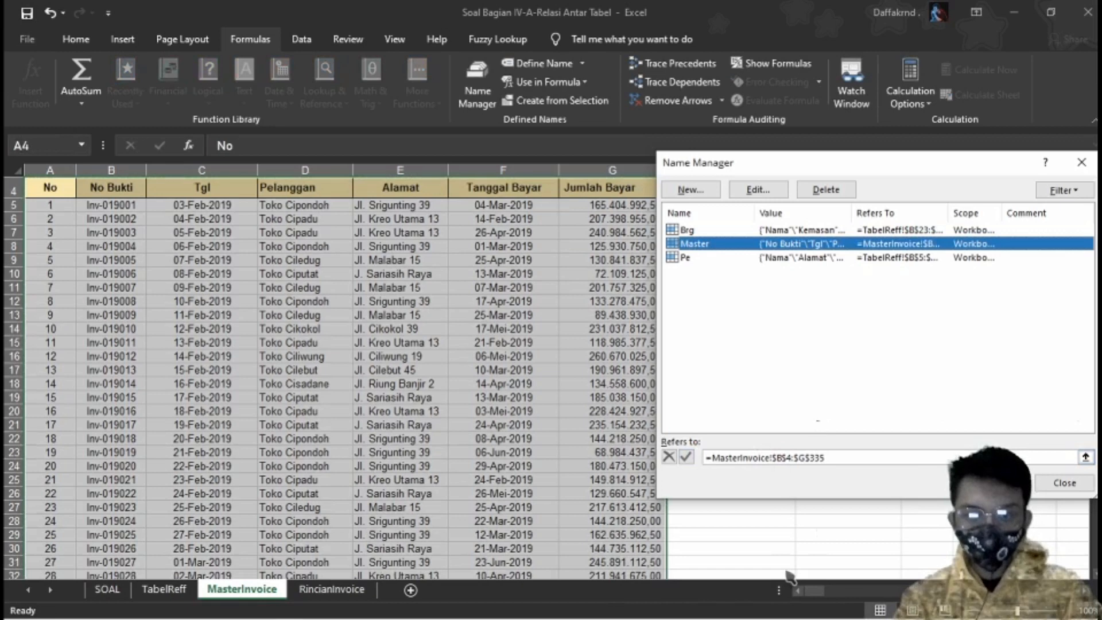
pyautogui.click(1067, 483)
# Compare the lookup cell B5 in RincianInvoice with the No and No Bukti columns of the MasterInvoice table, including its full range from A4
pyautogui.click(68, 232)
pyautogui.scroll(1, 57, 230)
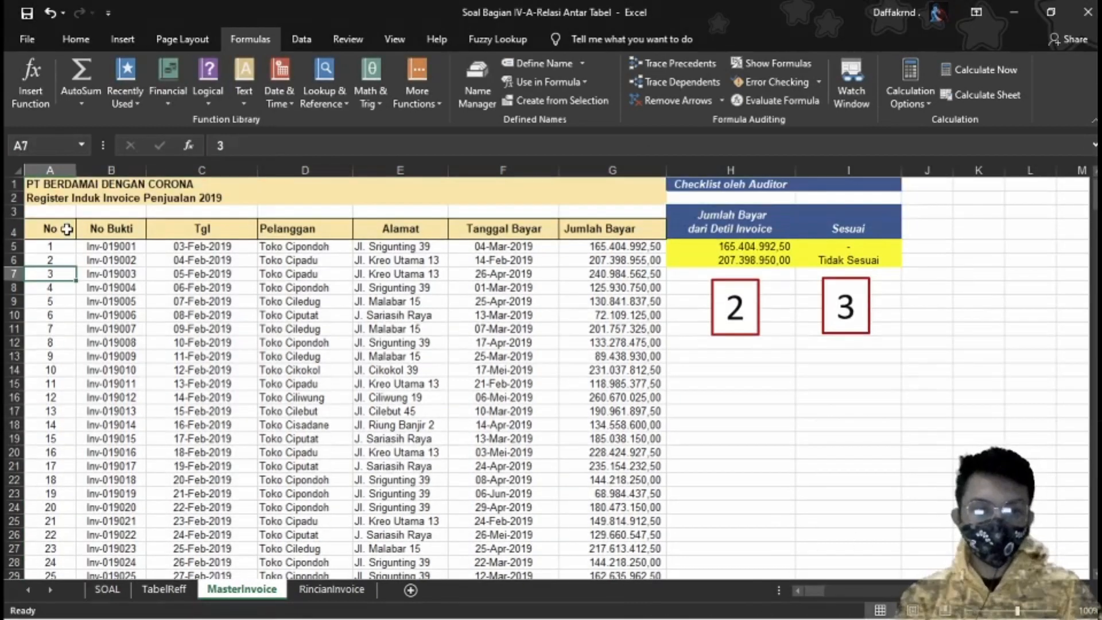
pyautogui.click(50, 229)
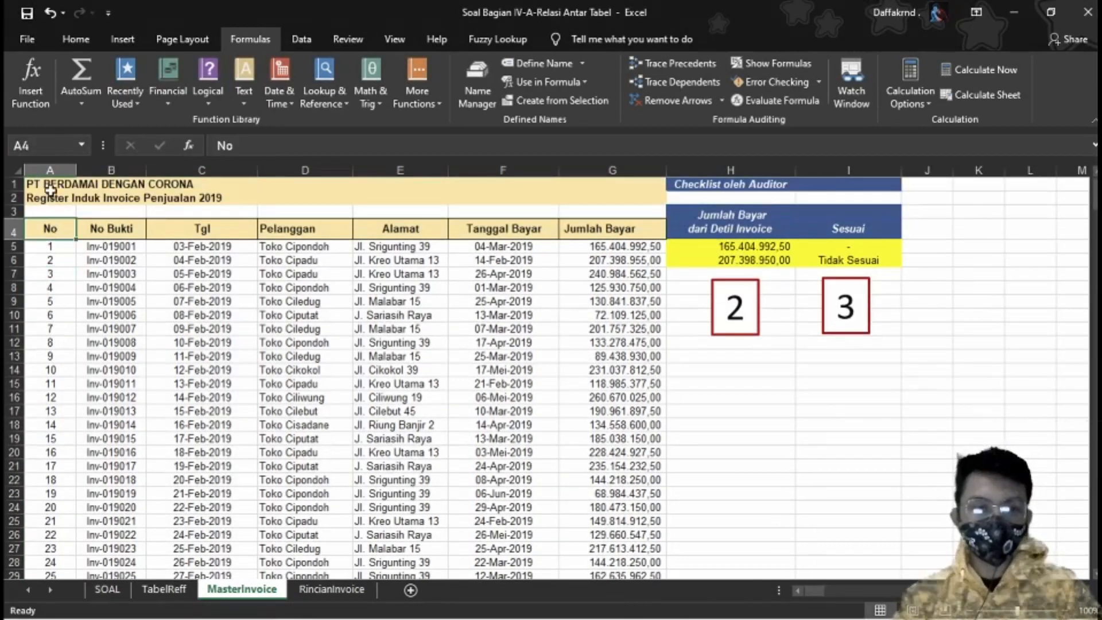
pyautogui.click(50, 170)
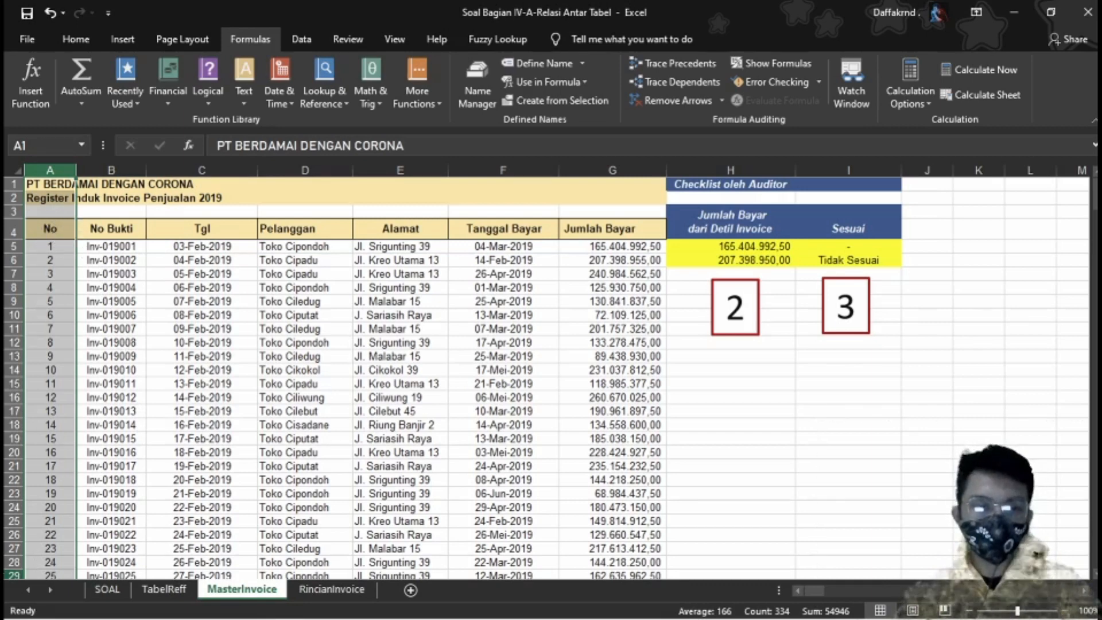
pyautogui.click(351, 597)
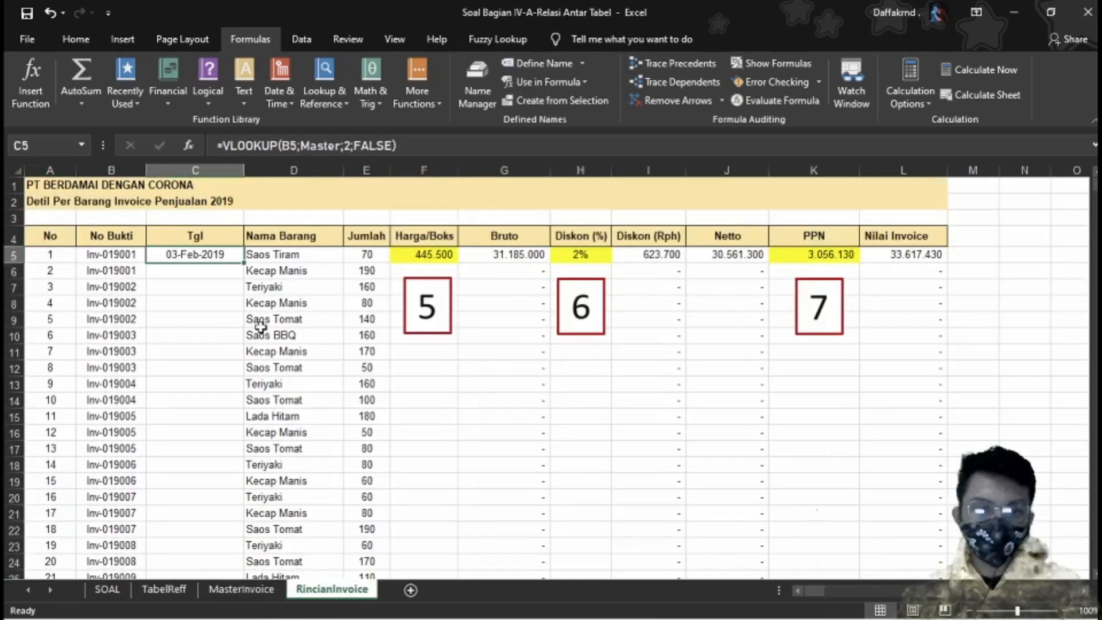
pyautogui.click(113, 255)
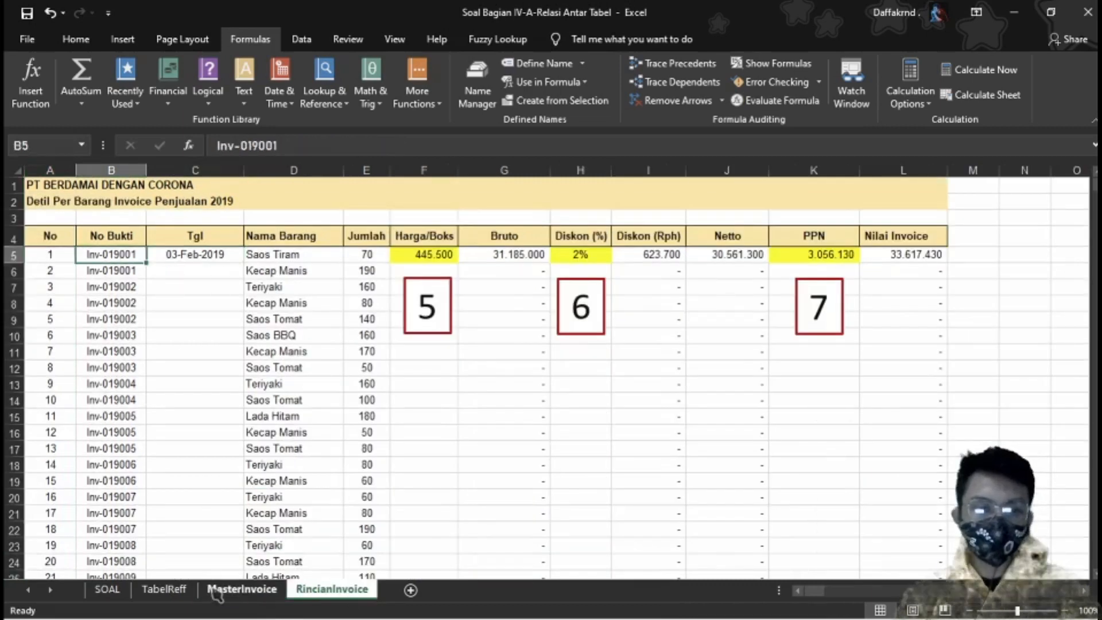
pyautogui.click(240, 592)
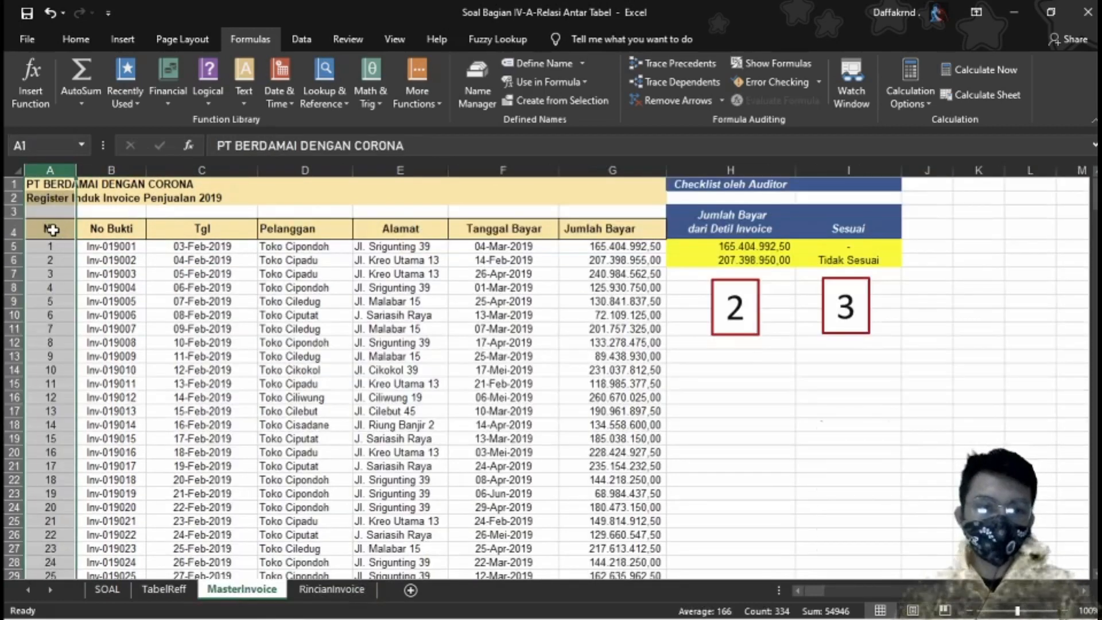
pyautogui.click(52, 230)
pyautogui.press('Right')
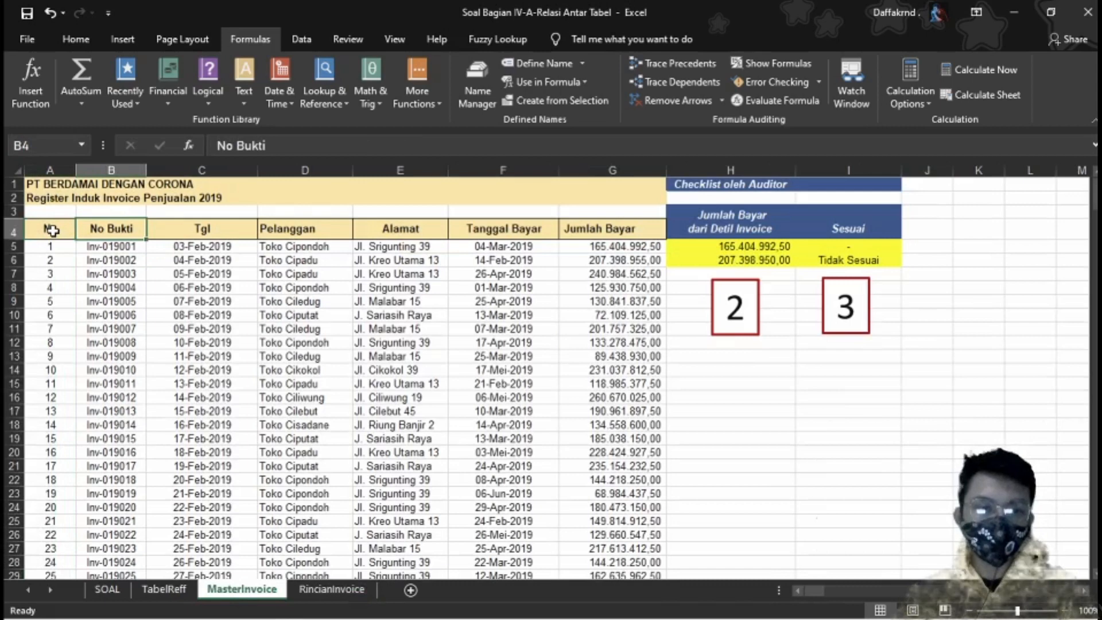
pyautogui.click(52, 229)
pyautogui.hotkey('ctrl', 'shift', 'Right')
pyautogui.hotkey('ctrl', 'shift', 'Down')
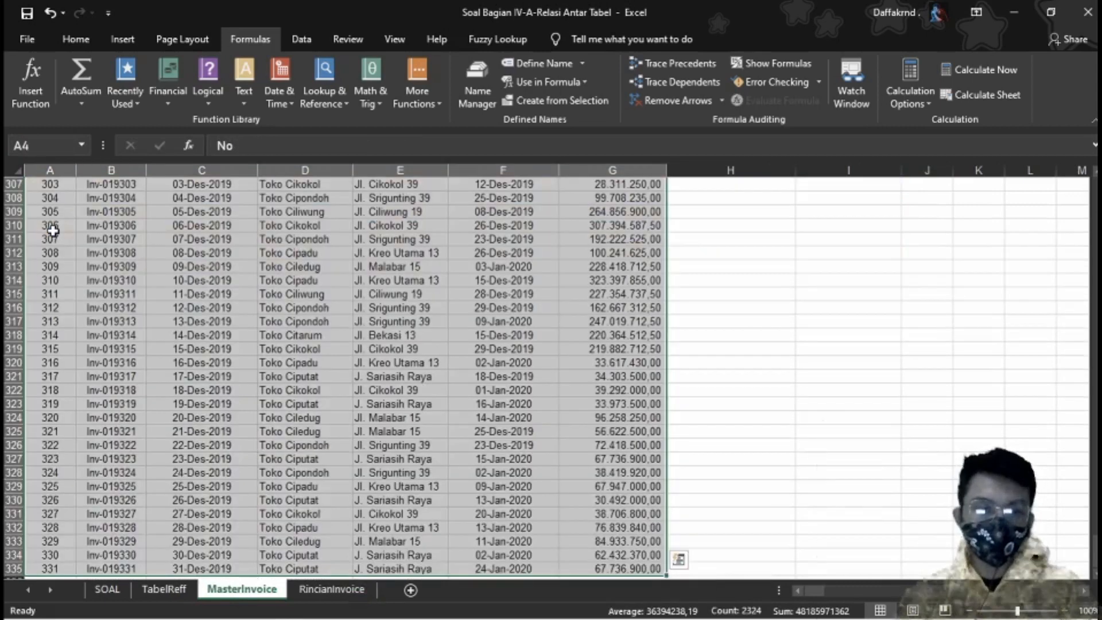
pyautogui.scroll(4, 52, 229)
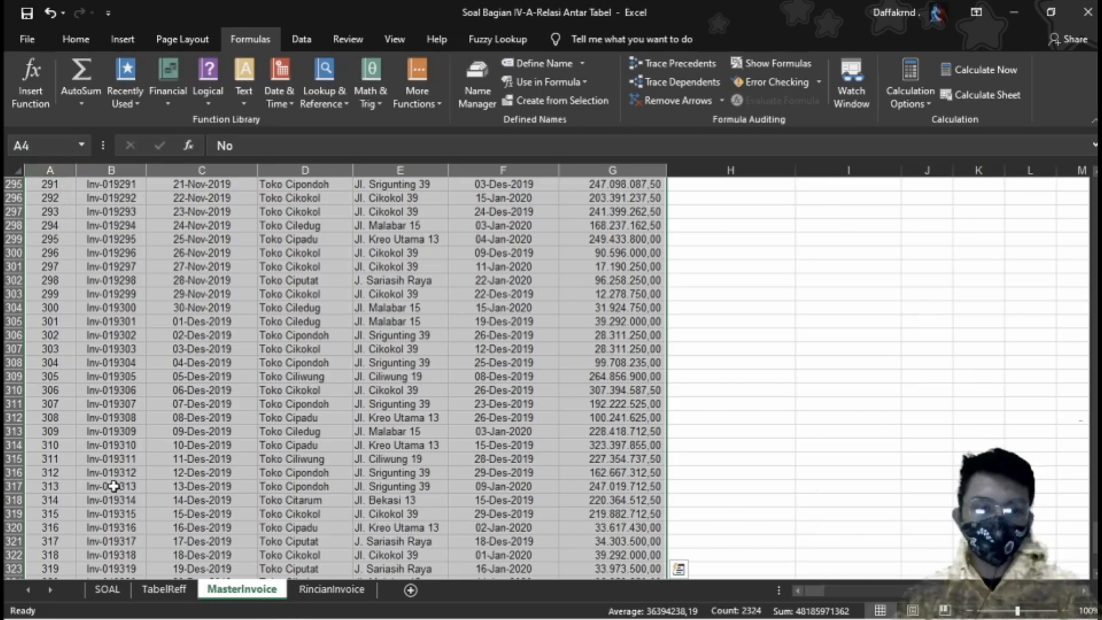
pyautogui.click(332, 592)
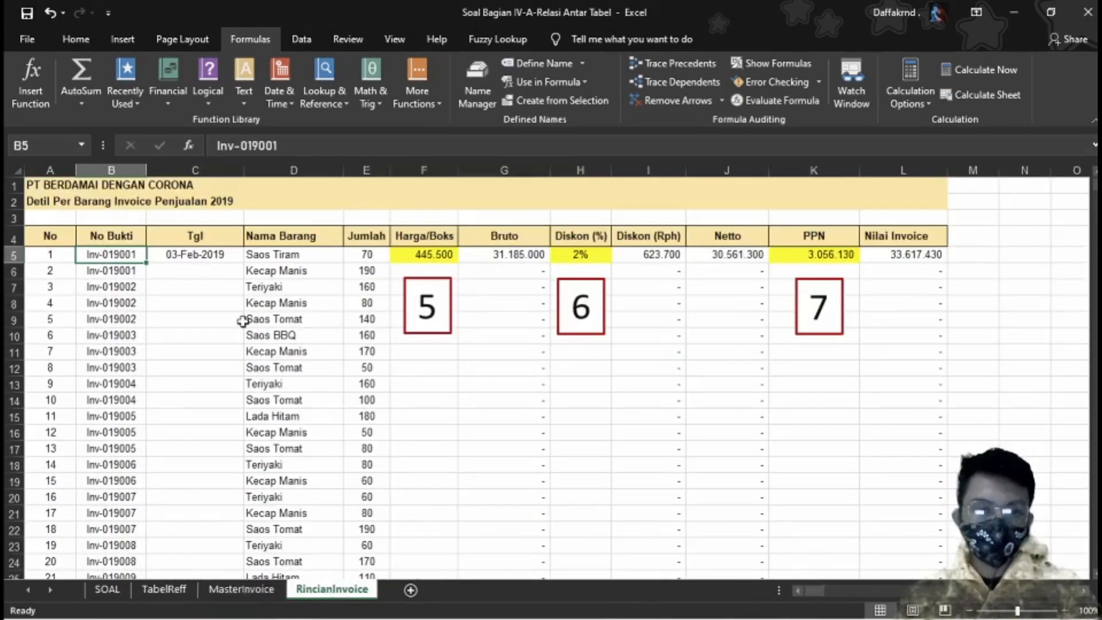
# Review the lookup value, table array and remaining arguments of the VLOOKUP formula in C5 of RincianInvoice
pyautogui.click(181, 256)
pyautogui.click(289, 146)
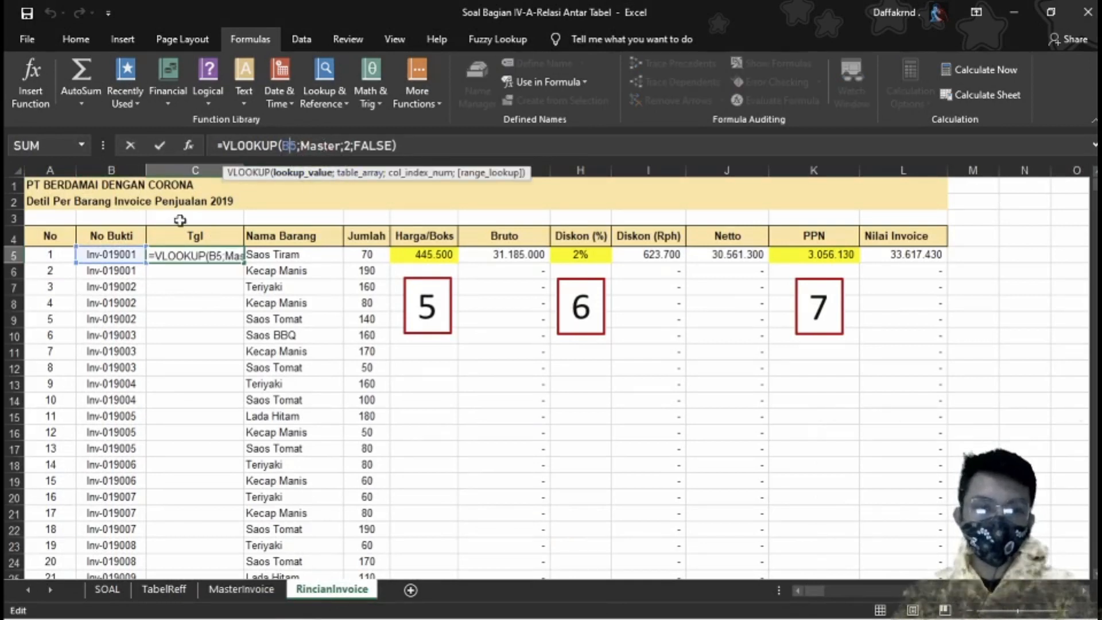
pyautogui.click(335, 145)
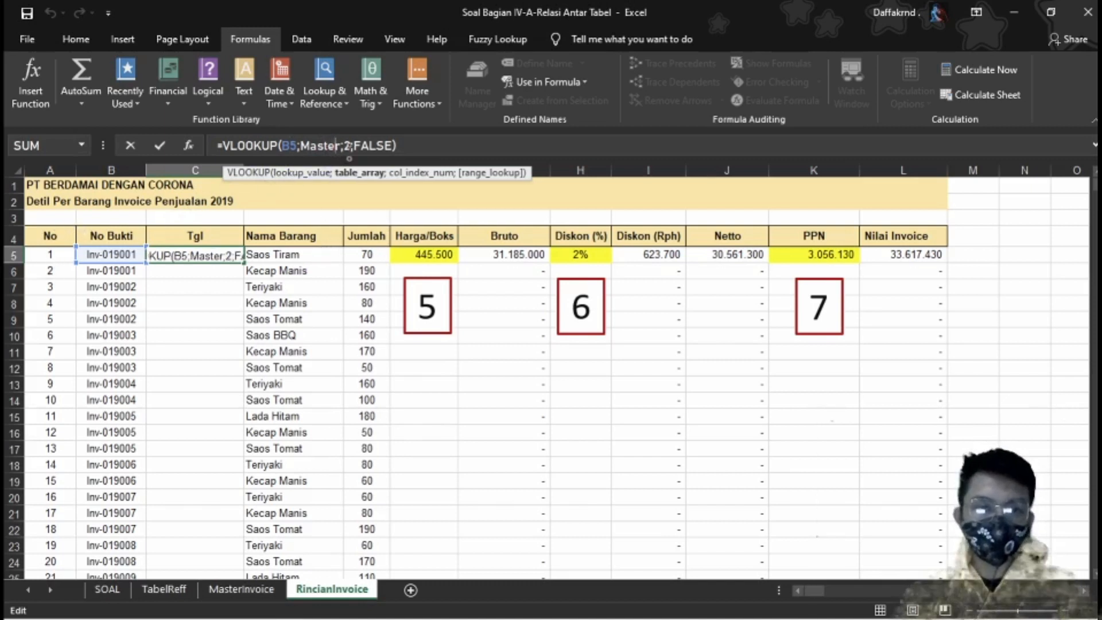
pyautogui.click(411, 146)
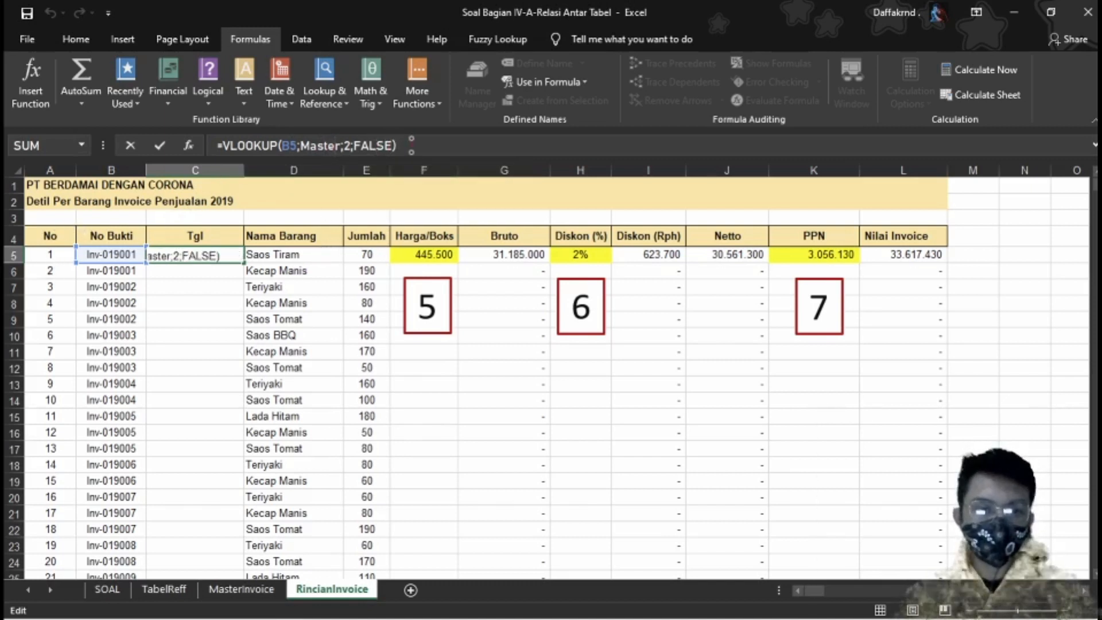
pyautogui.hotkey('ctrl', 'Return')
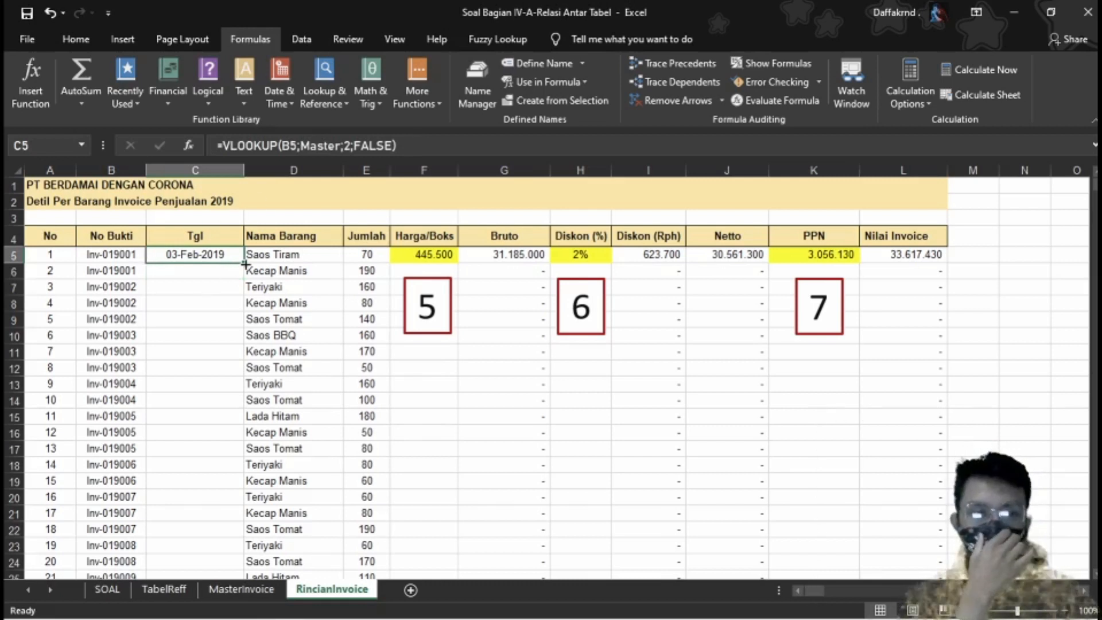
# Inspect the Master range in MasterInvoice by selecting from the No Bukti header to the table's end, and return to RincianInvoice
pyautogui.click(242, 589)
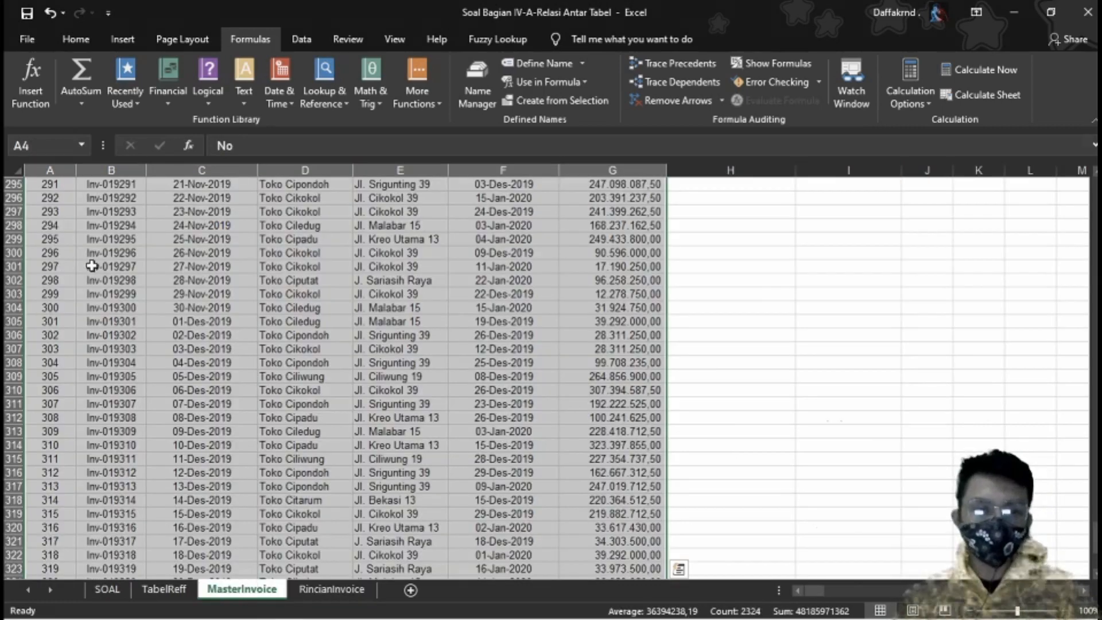
pyautogui.click(92, 265)
pyautogui.hotkey('ctrl', 'Up')
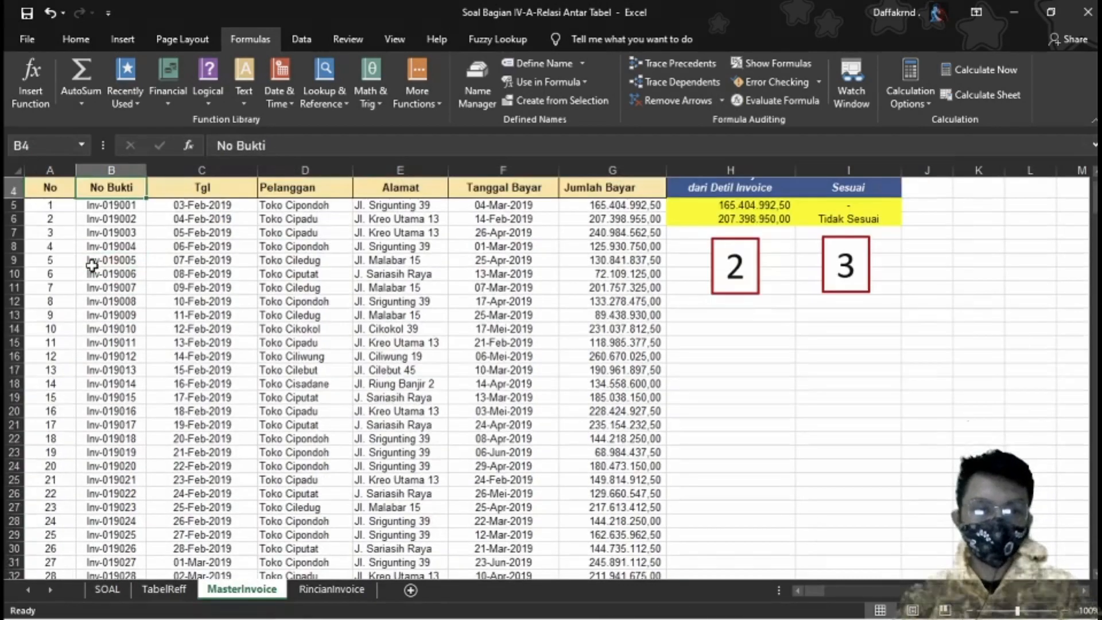
pyautogui.click(67, 189)
pyautogui.click(105, 191)
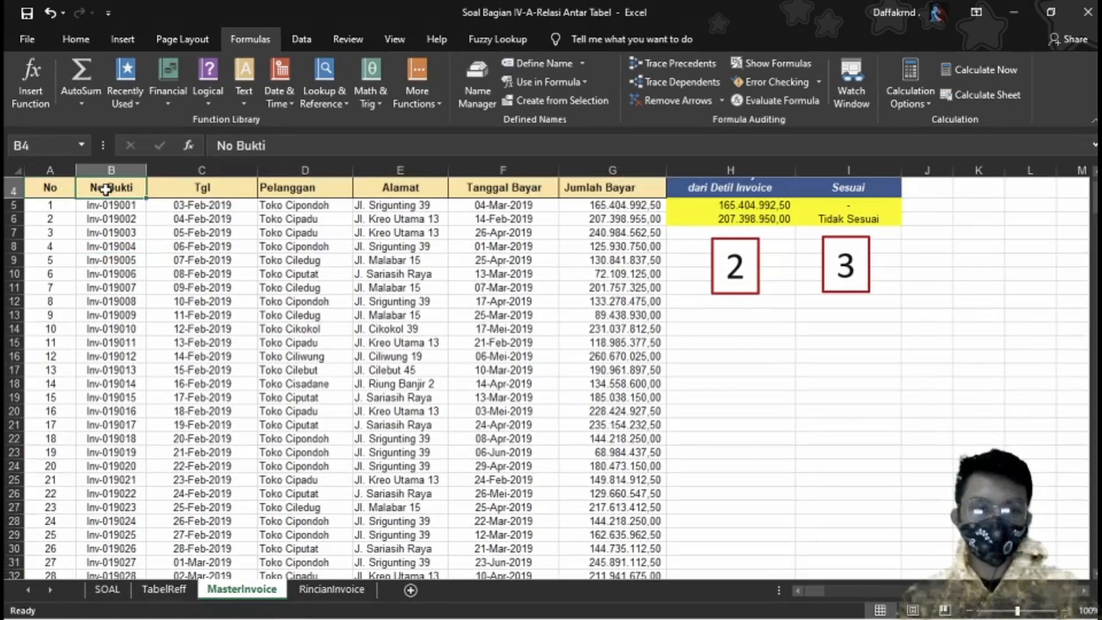
pyautogui.scroll(1, 107, 189)
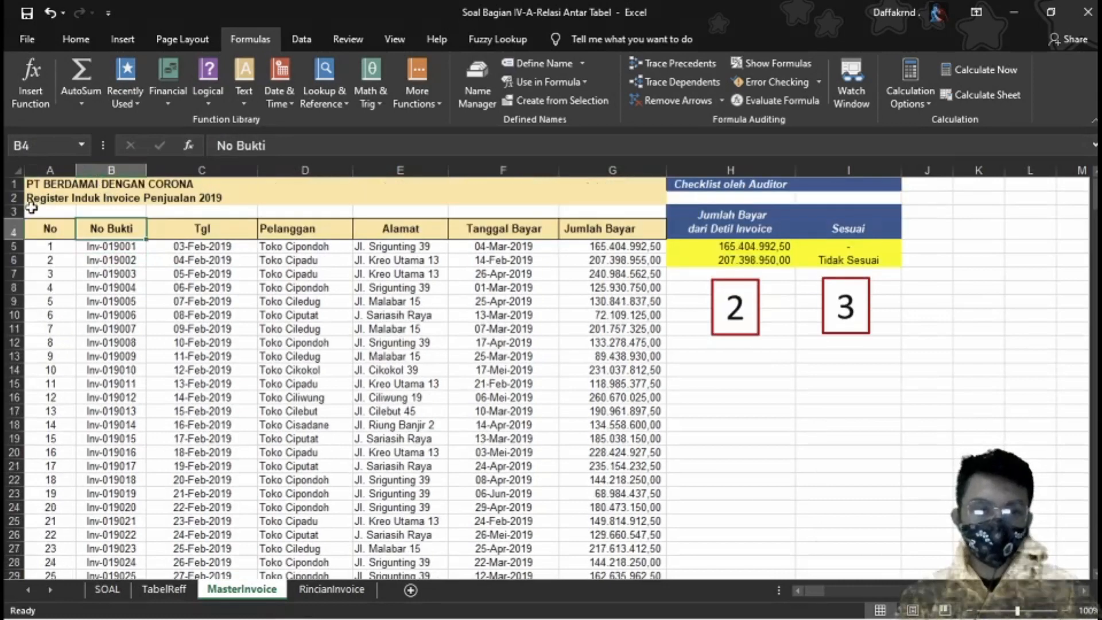
pyautogui.click(50, 230)
pyautogui.click(93, 232)
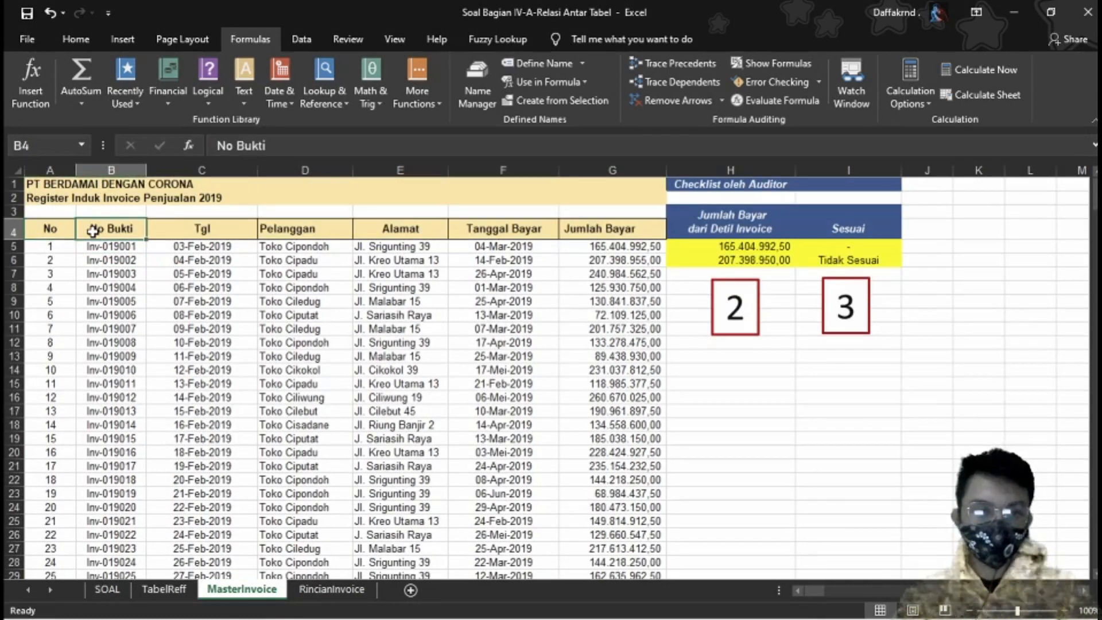
pyautogui.hotkey('ctrl', 'shift', 'Right')
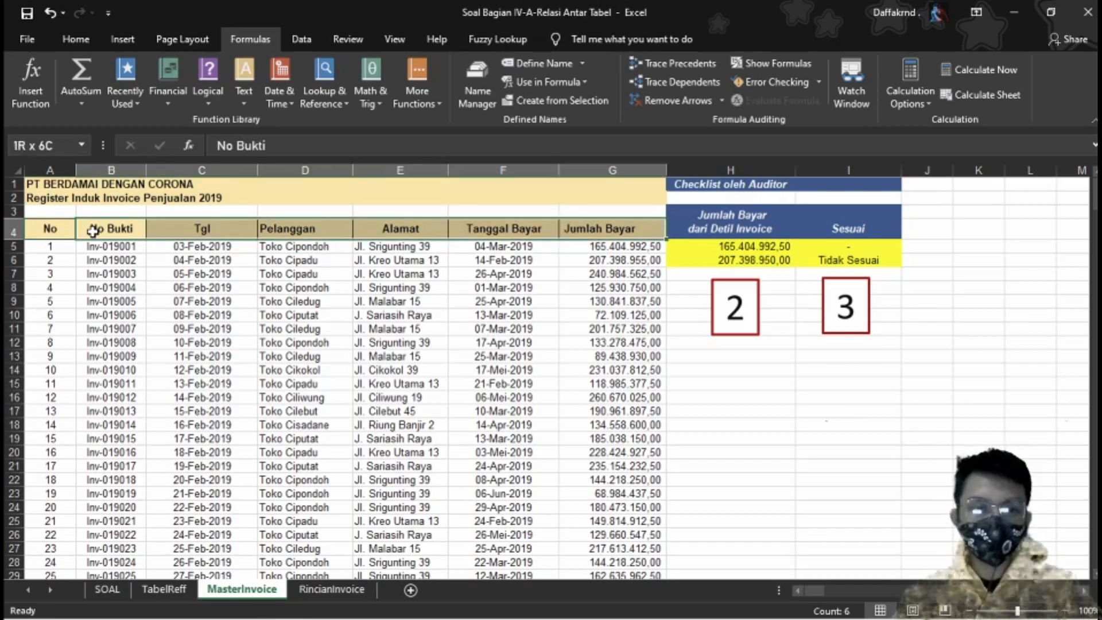
pyautogui.hotkey('ctrl', 'shift', 'Down')
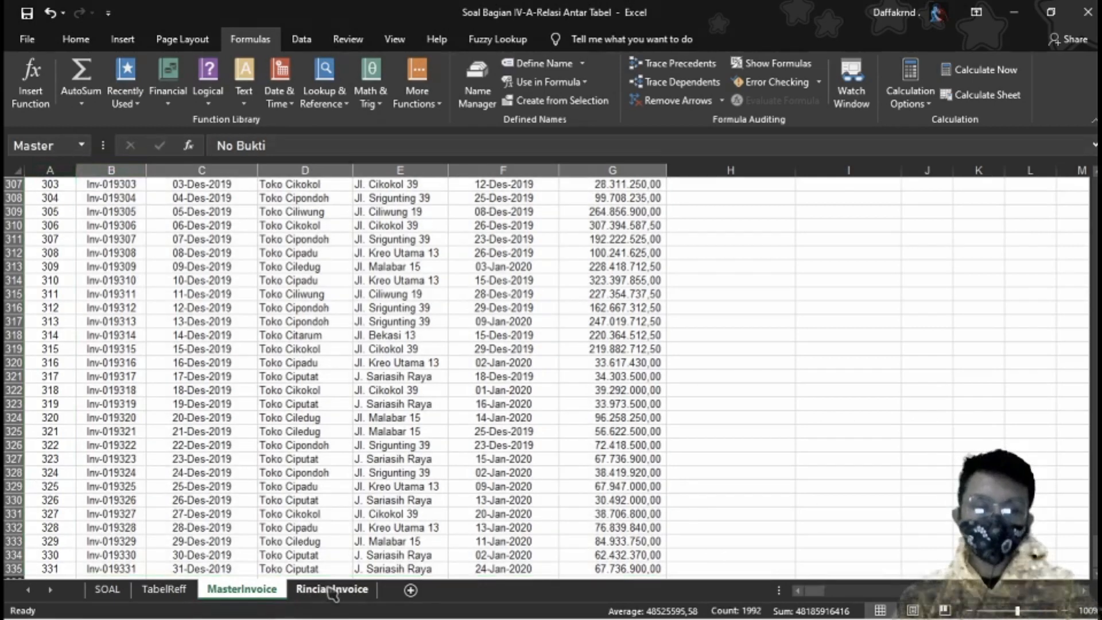
pyautogui.click(332, 592)
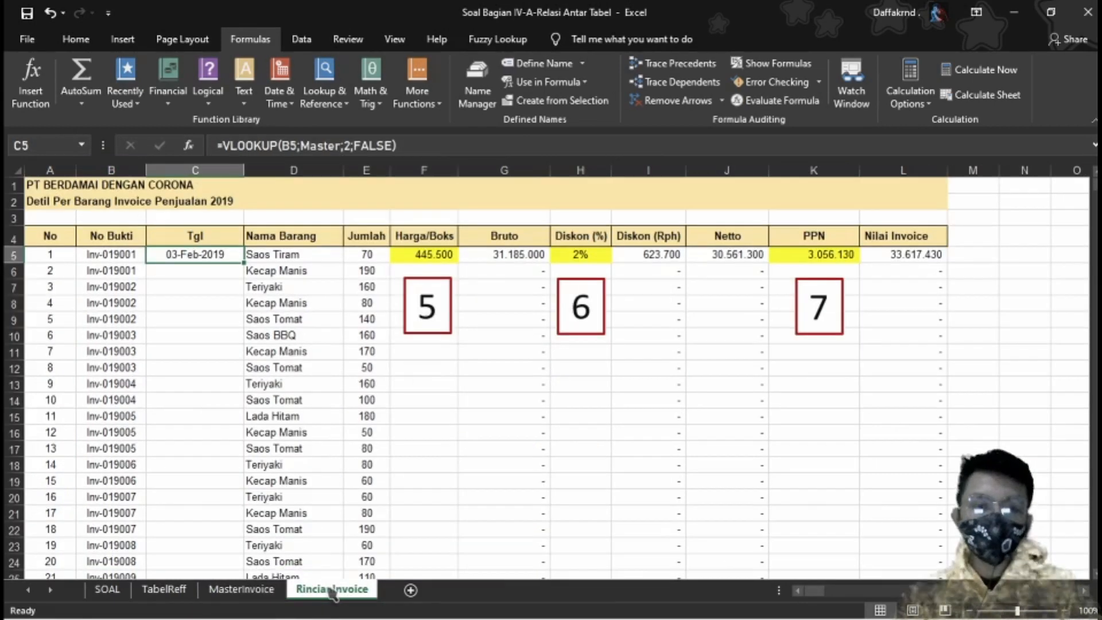
# Fill the VLOOKUP formula in C5 down the whole Tgl column of RincianInvoice
pyautogui.doubleClick(245, 264)
pyautogui.click(615, 287)
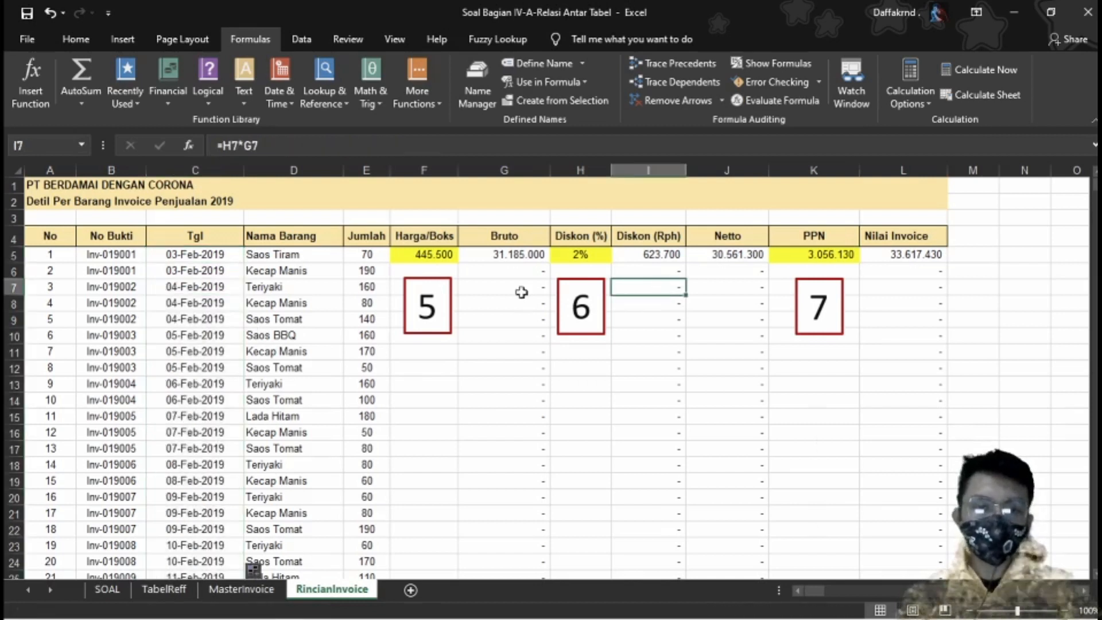
# Delete the text box marked 5 below Harga/Boks and remove the yellow fill from cell F5
pyautogui.click(421, 308)
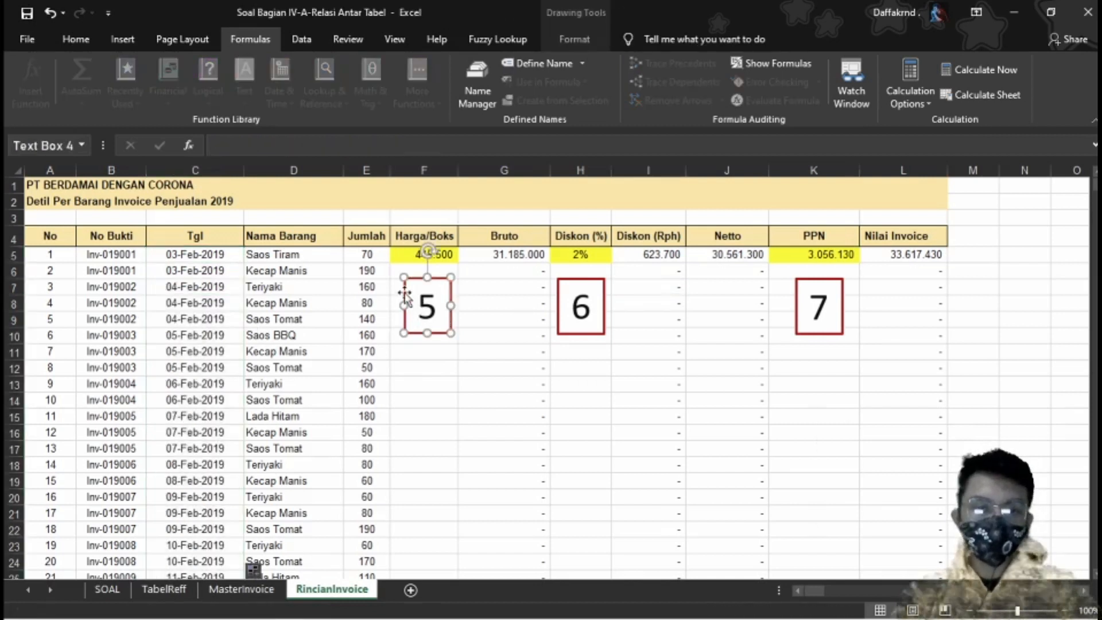
pyautogui.press('Delete')
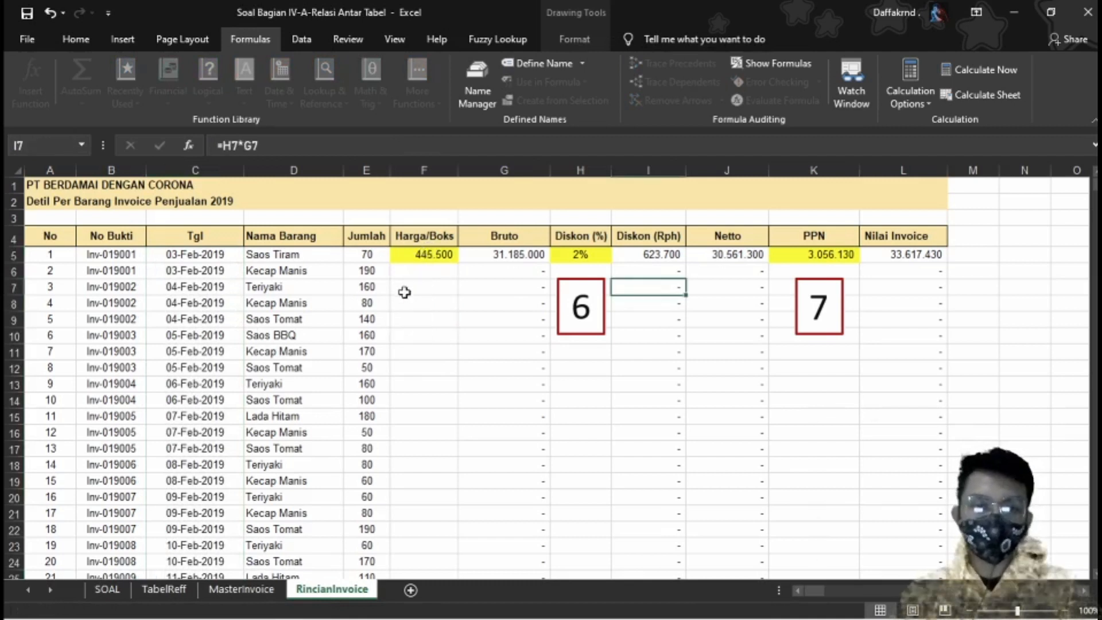
pyautogui.click(415, 286)
pyautogui.press('Up')
pyautogui.press('Up')
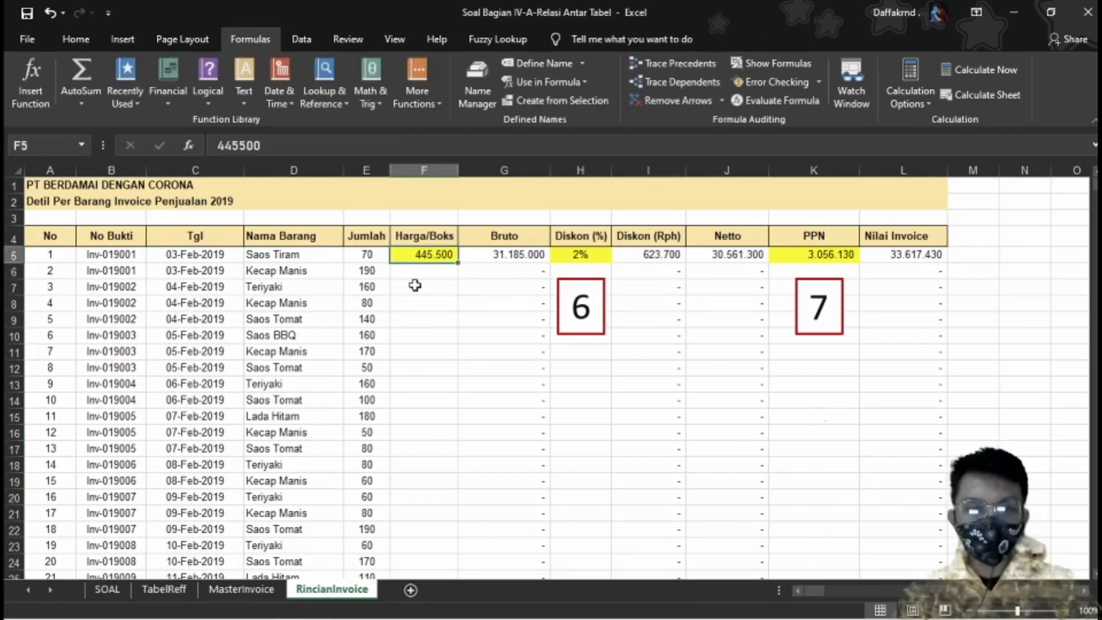
pyautogui.press('alt')
pyautogui.press('h')
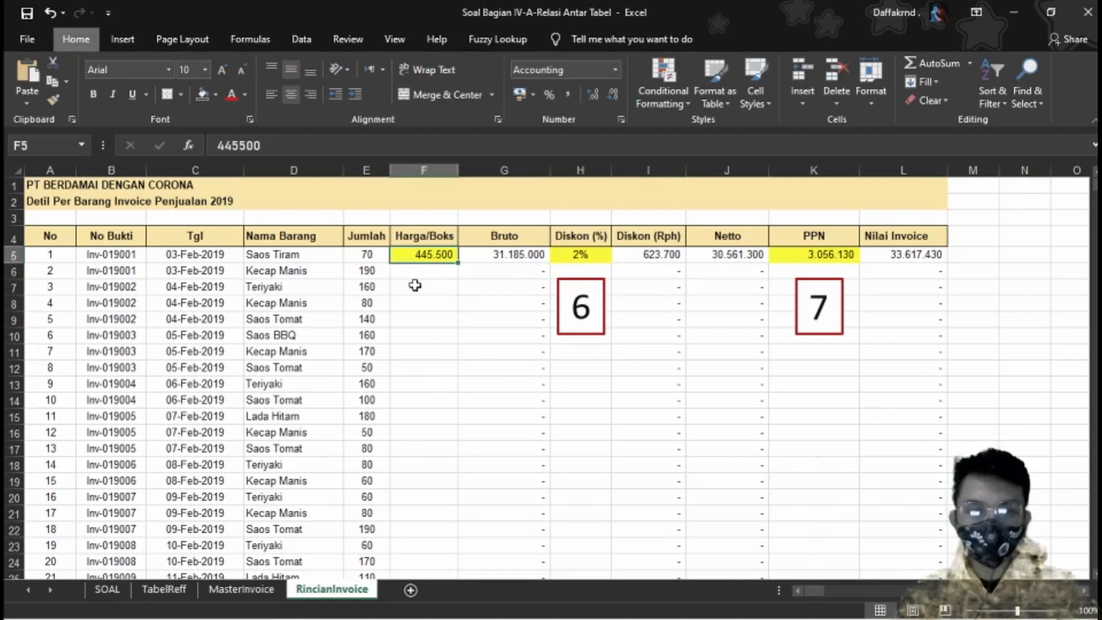
pyautogui.press('h')
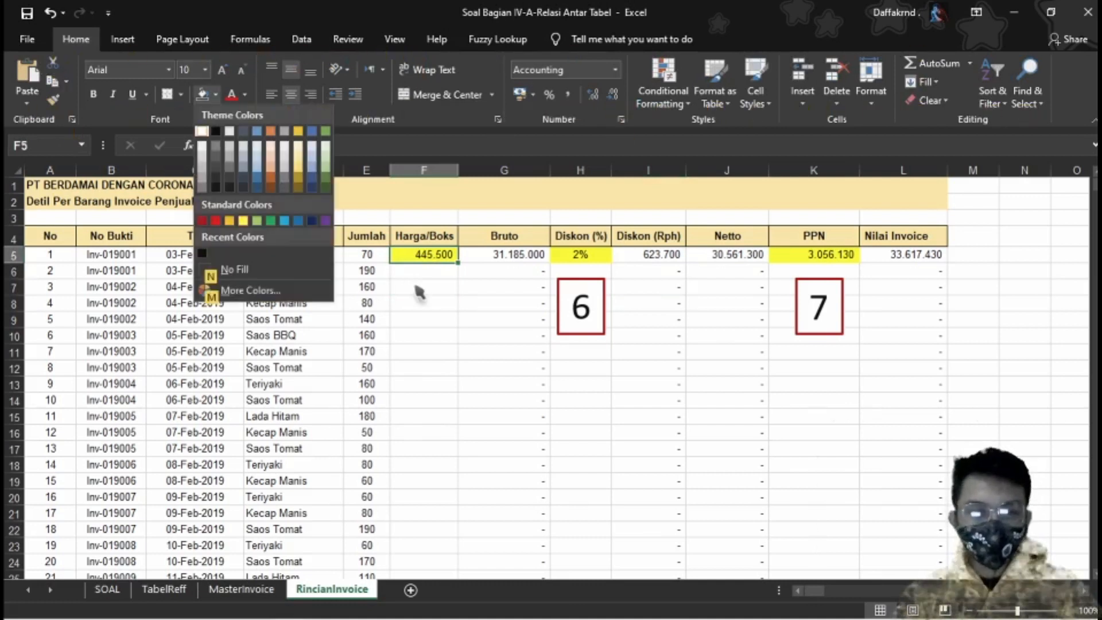
pyautogui.press('n')
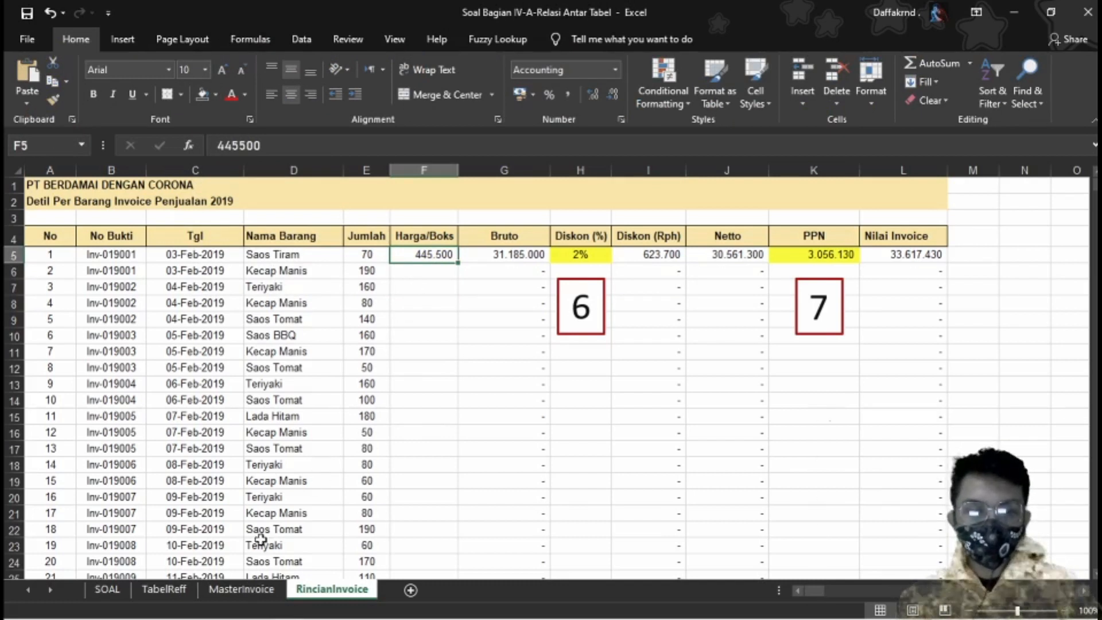
# Examine the TABEL PELANGGAN columns in TabelReff, from Nama through Discount Max, as a possible source for the box price
pyautogui.click(263, 594)
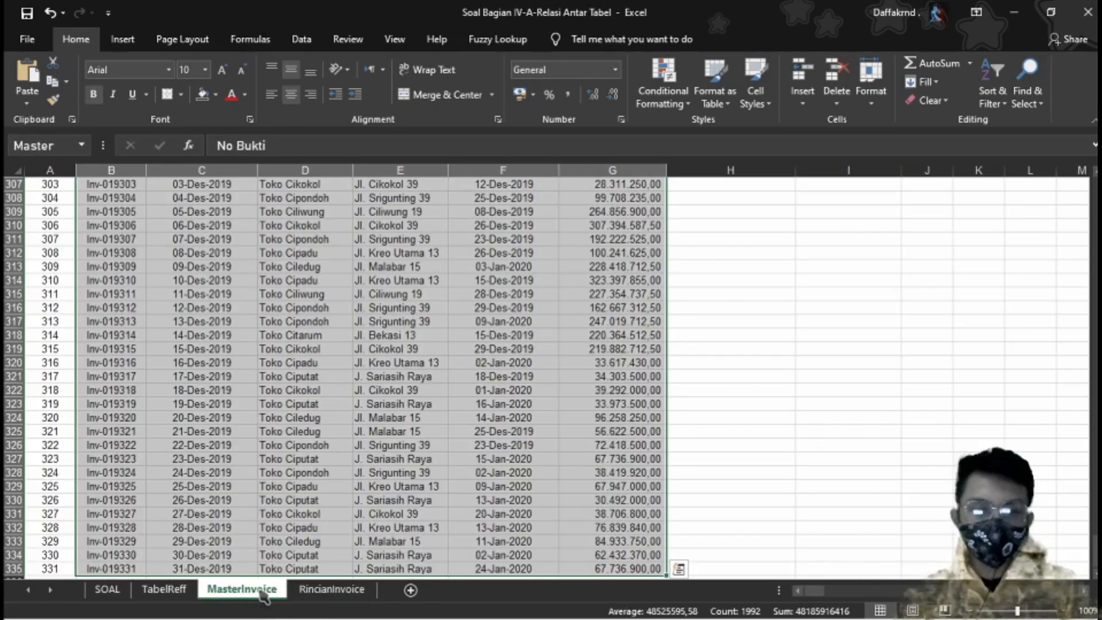
pyautogui.click(159, 595)
pyautogui.click(208, 406)
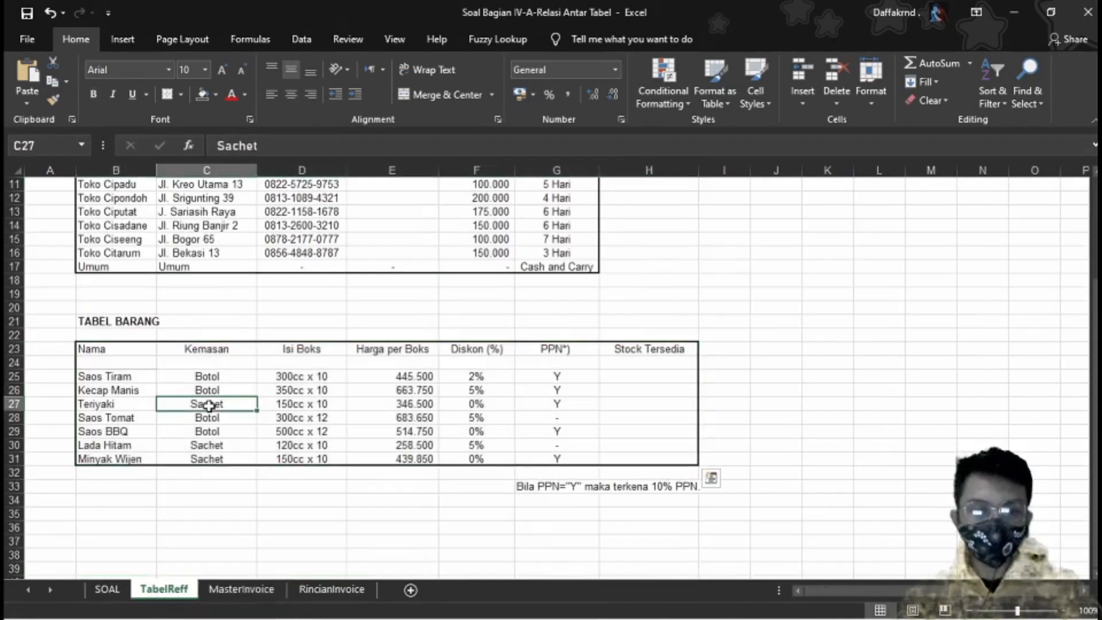
pyautogui.scroll(3, 208, 406)
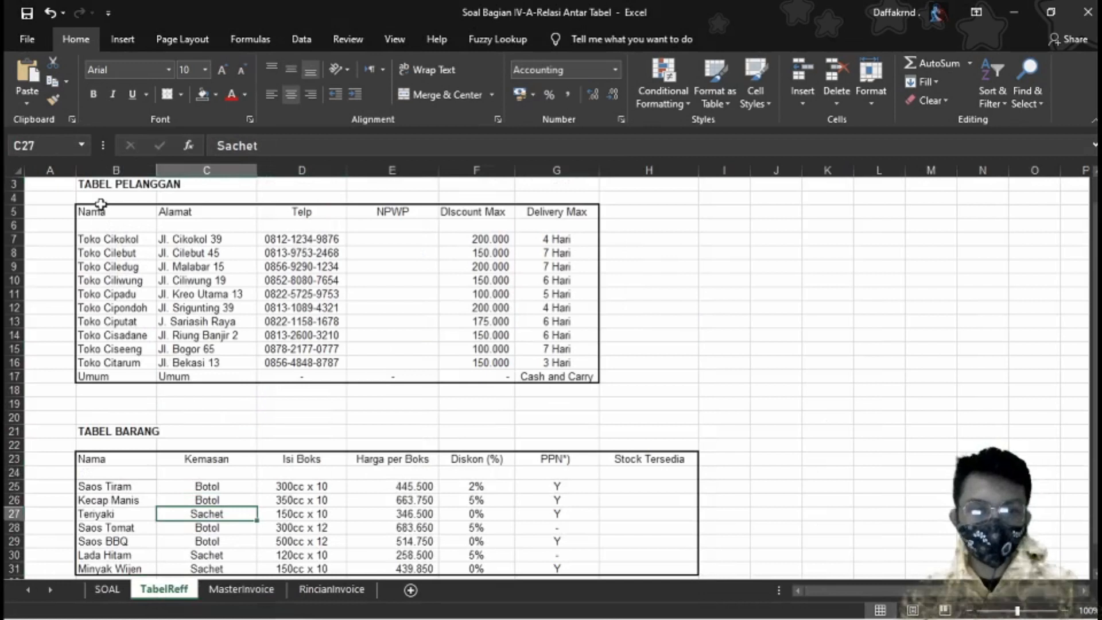
pyautogui.moveTo(101, 212); pyautogui.dragTo(112, 374)
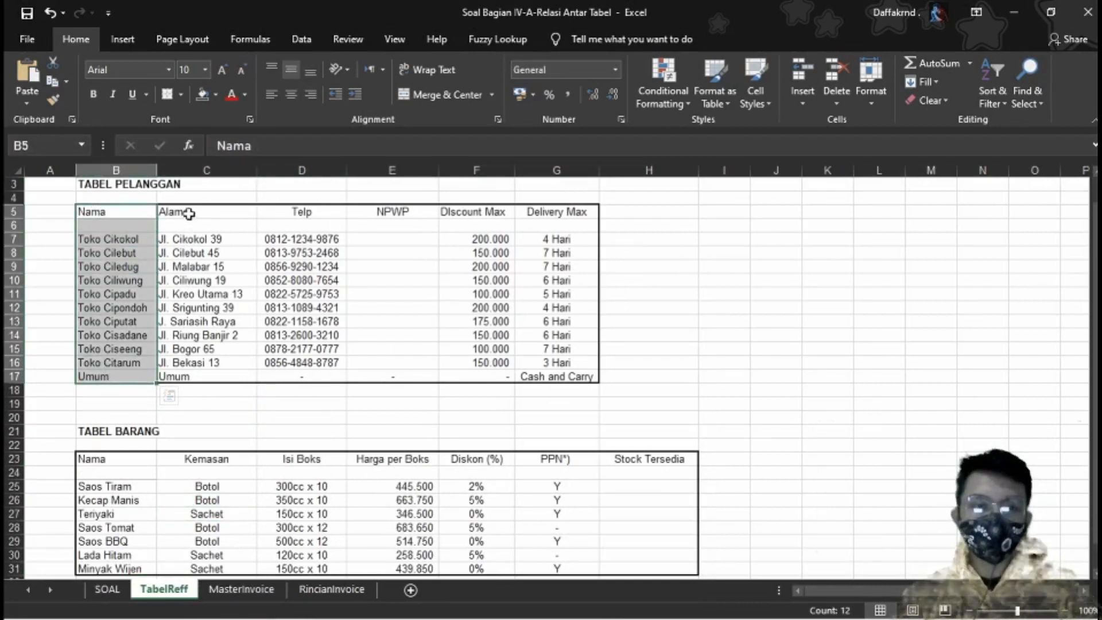
pyautogui.moveTo(187, 210); pyautogui.dragTo(187, 377)
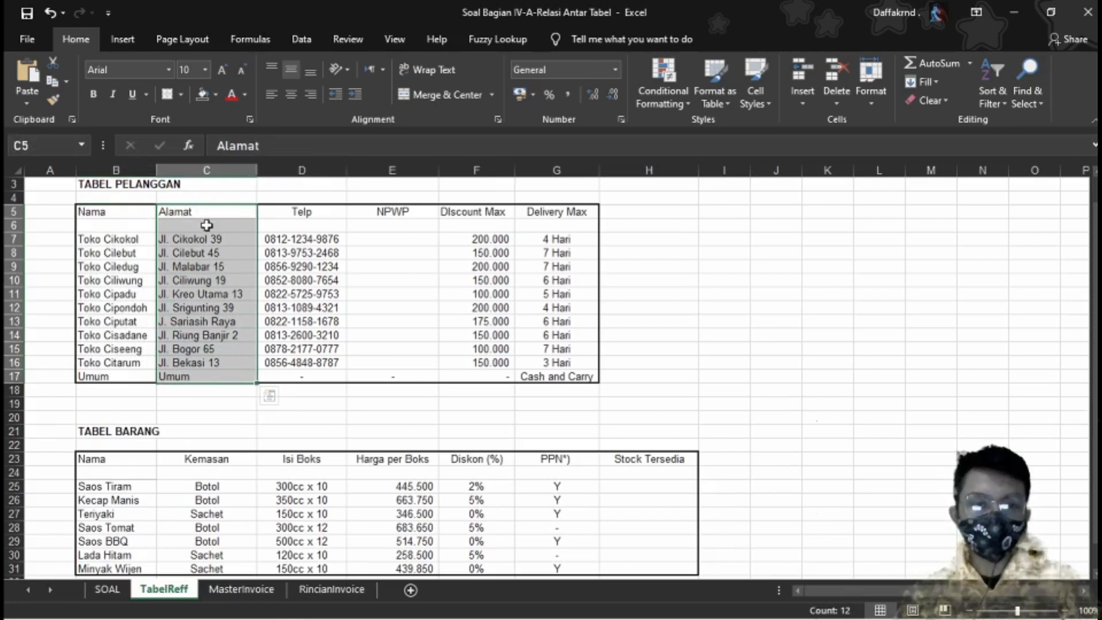
pyautogui.moveTo(295, 214); pyautogui.dragTo(315, 373)
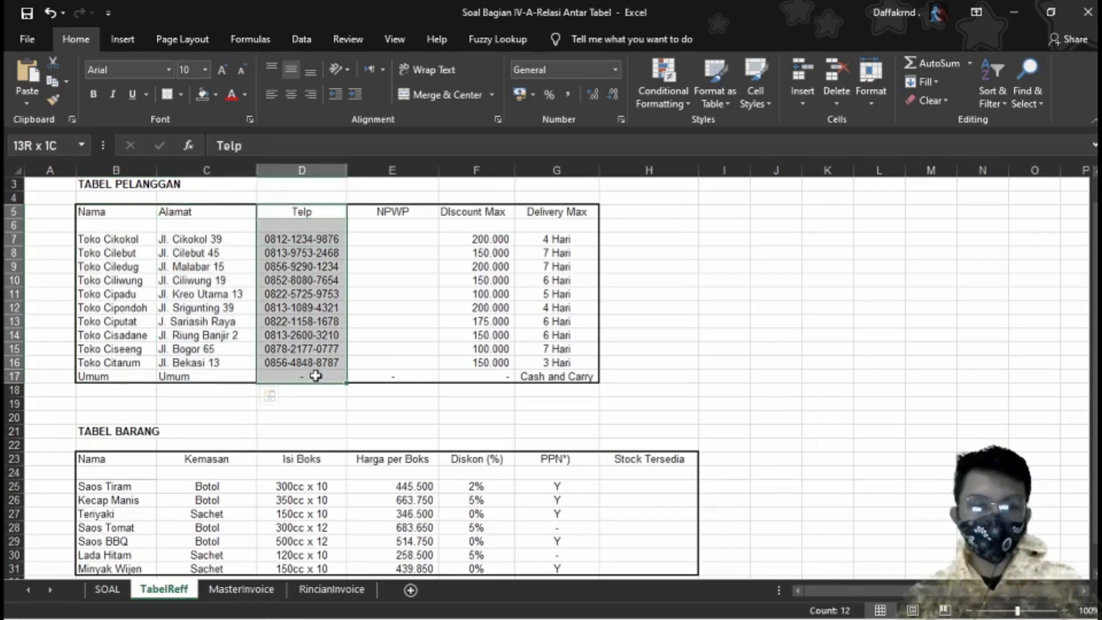
pyautogui.moveTo(412, 211); pyautogui.dragTo(413, 376)
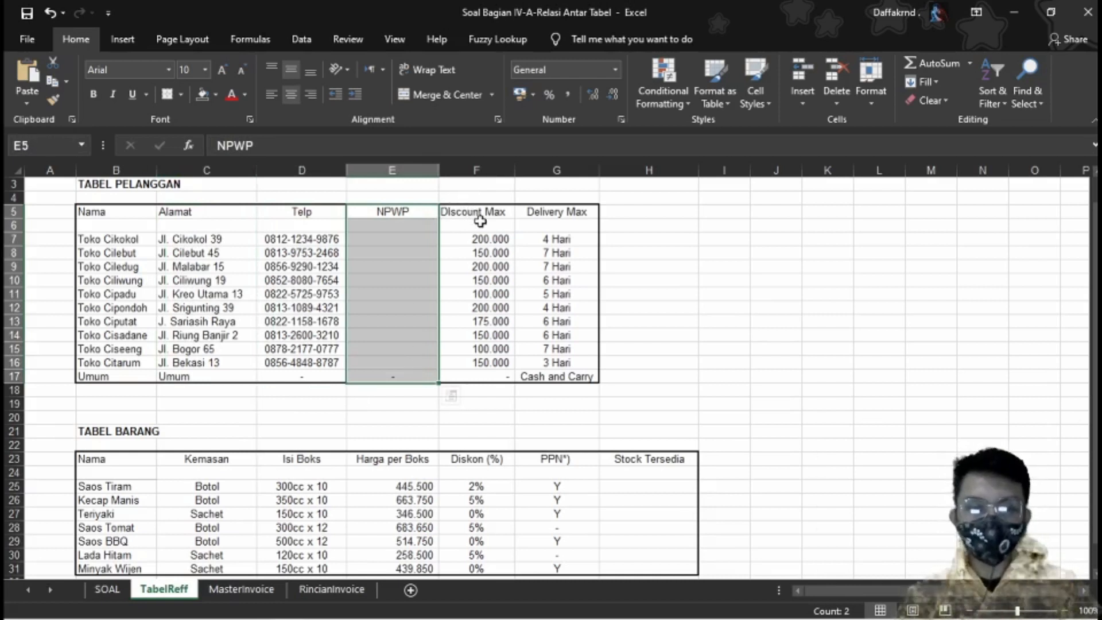
pyautogui.moveTo(481, 214); pyautogui.dragTo(493, 376)
pyautogui.press('Up')
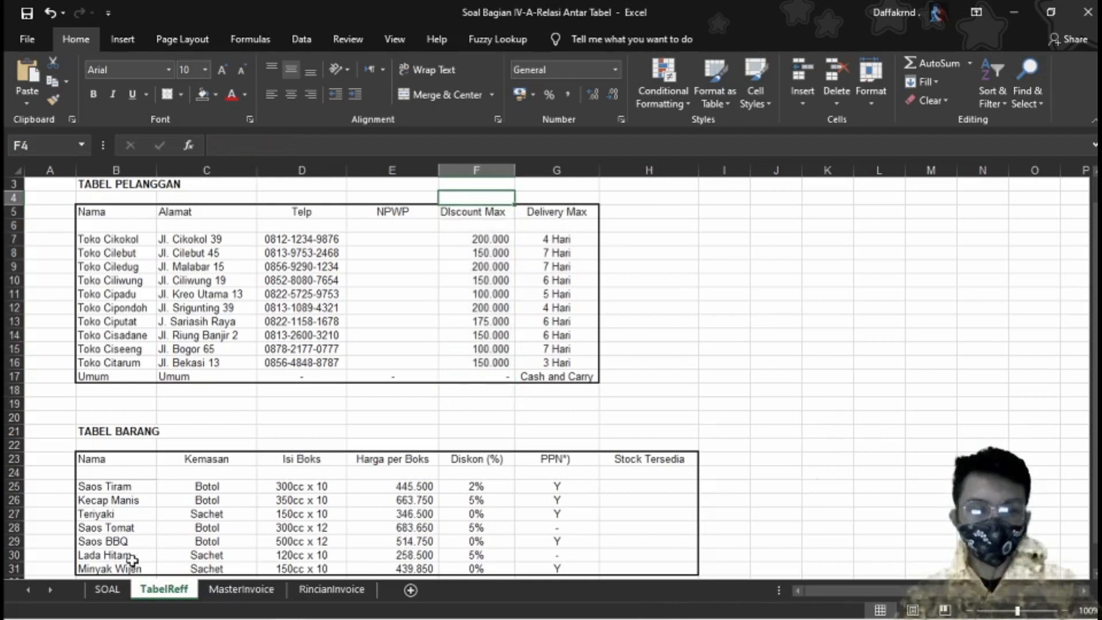
# Examine the Harga per Boks and Nama columns of TABEL BARANG against the Harga/Boks cell in RincianInvoice
pyautogui.scroll(-2, 152, 512)
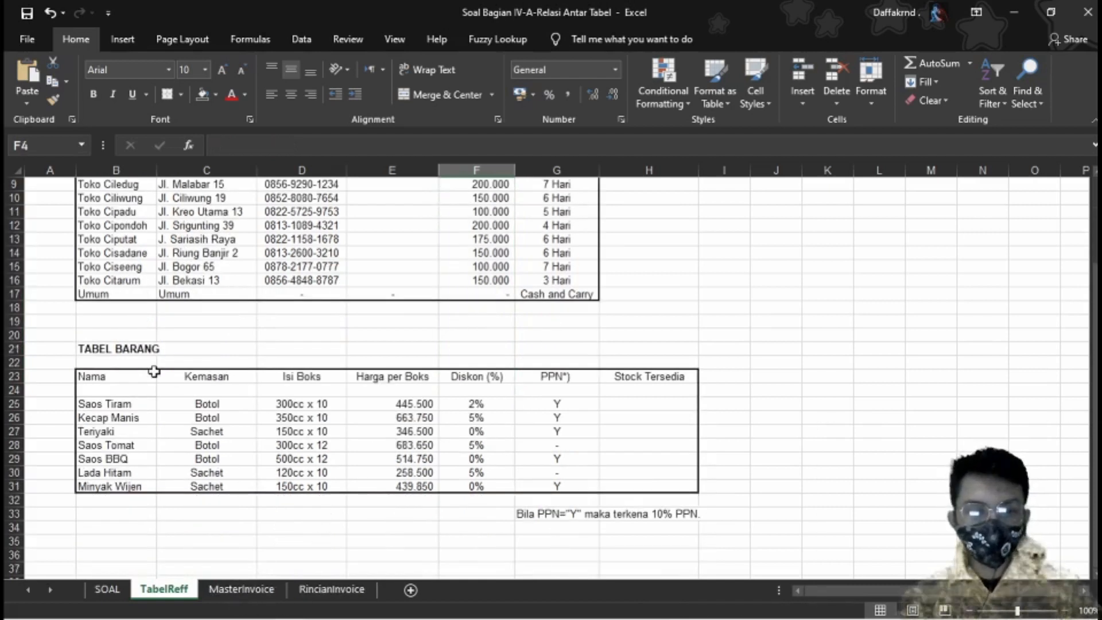
pyautogui.click(388, 384)
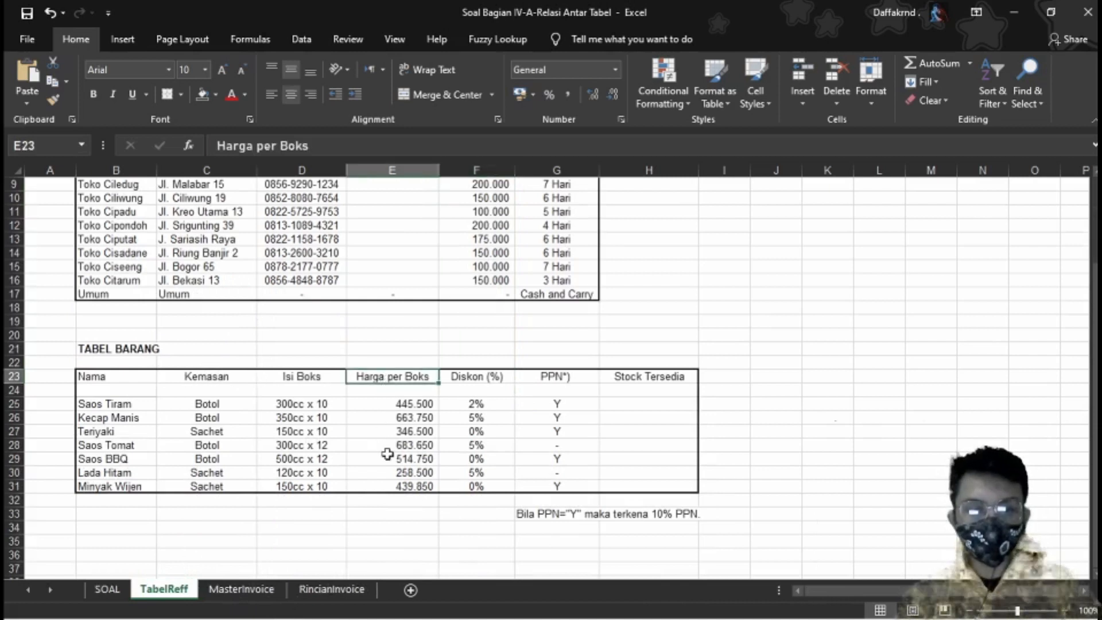
pyautogui.keyDown('shift'); pyautogui.click(400, 487); pyautogui.keyUp('shift')
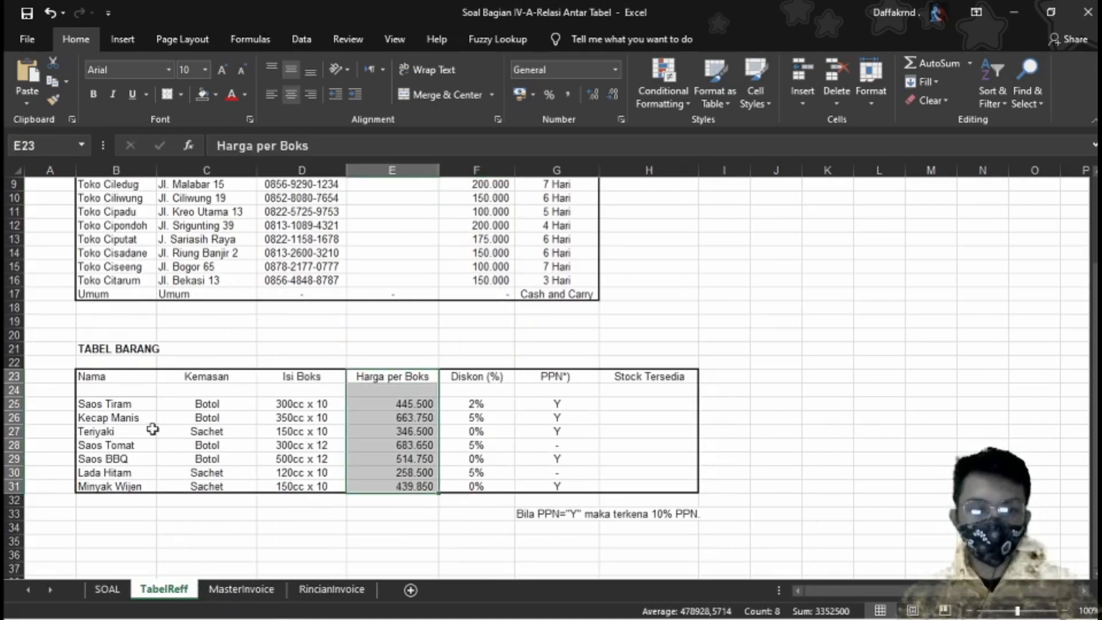
pyautogui.click(352, 590)
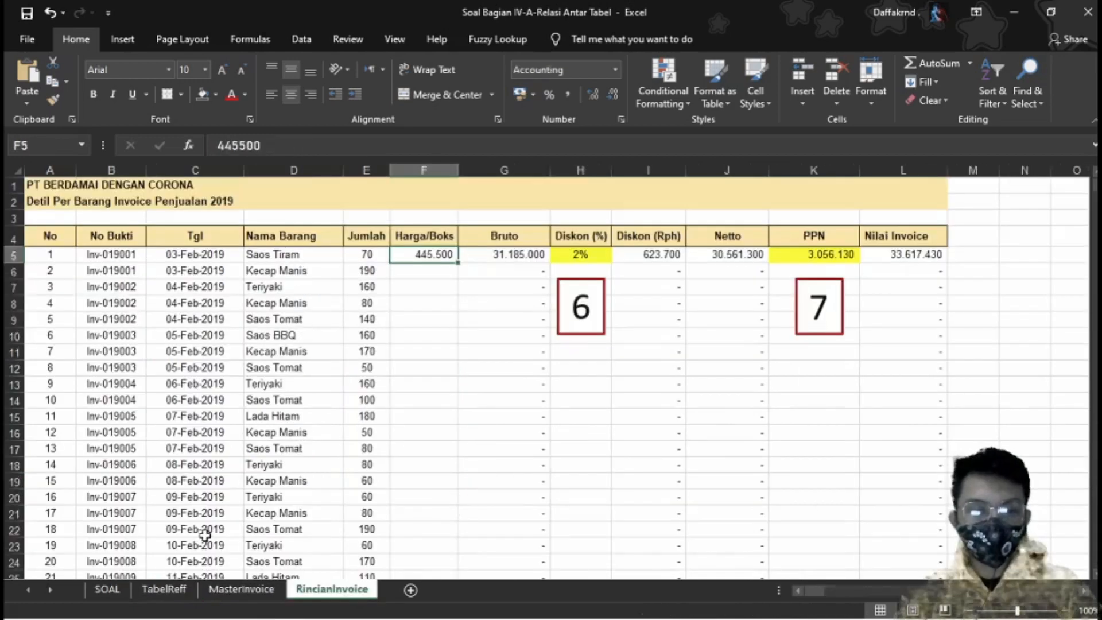
pyautogui.click(164, 590)
pyautogui.moveTo(109, 373); pyautogui.dragTo(124, 487)
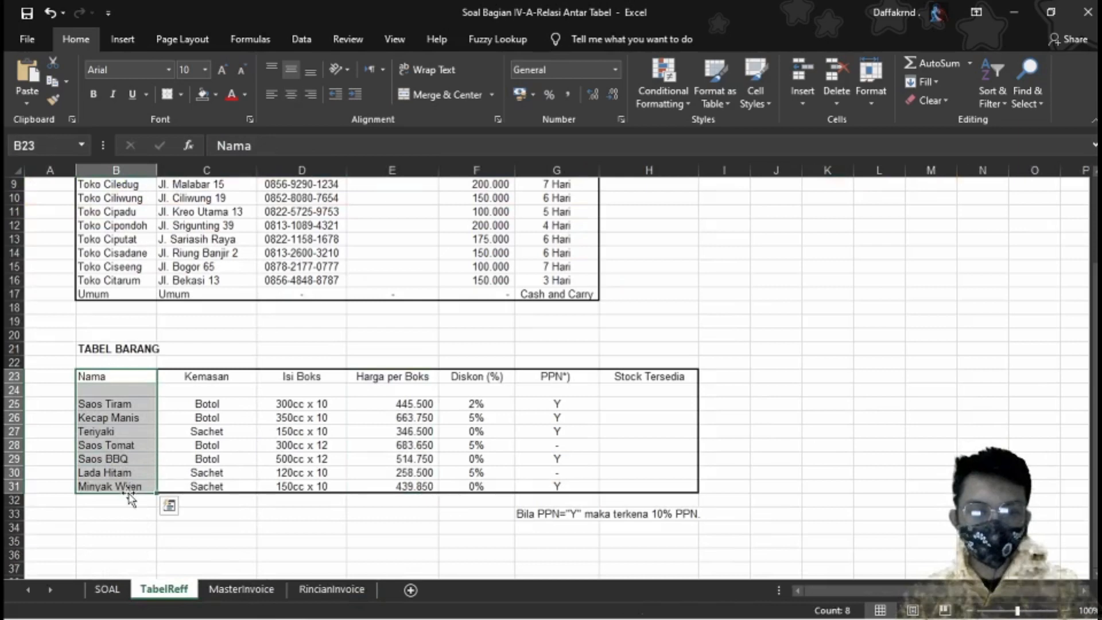
# Enter =VLOOKUP(D5;Brg;4;FALSE) in F5 of RincianInvoice and fill it down the Harga/Boks column
pyautogui.click(348, 591)
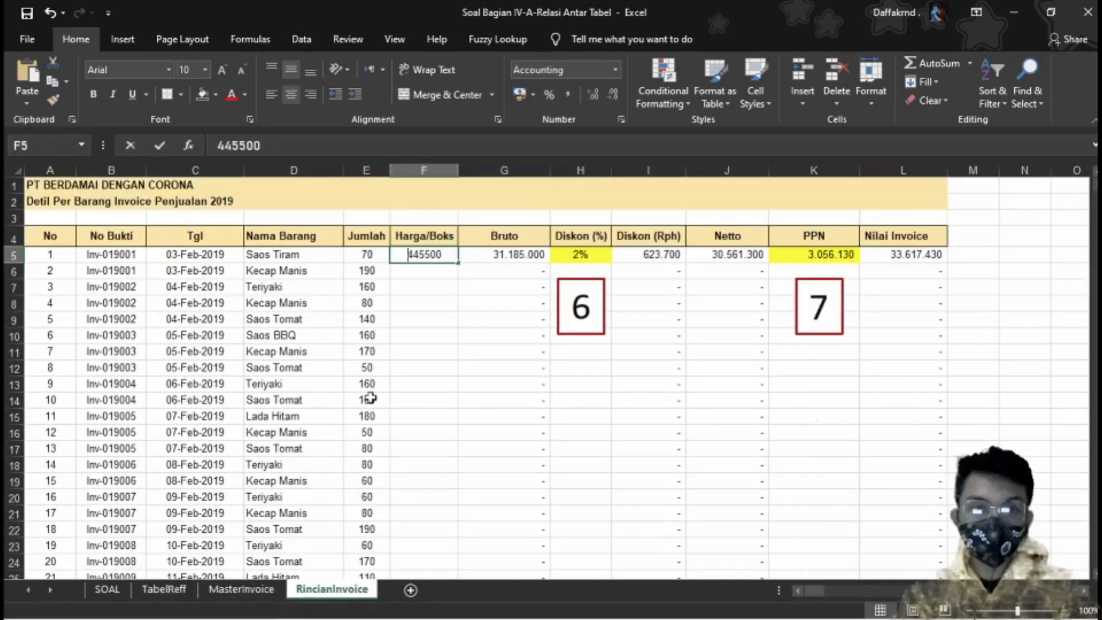
pyautogui.write('=vlo')
pyautogui.press('Tab')
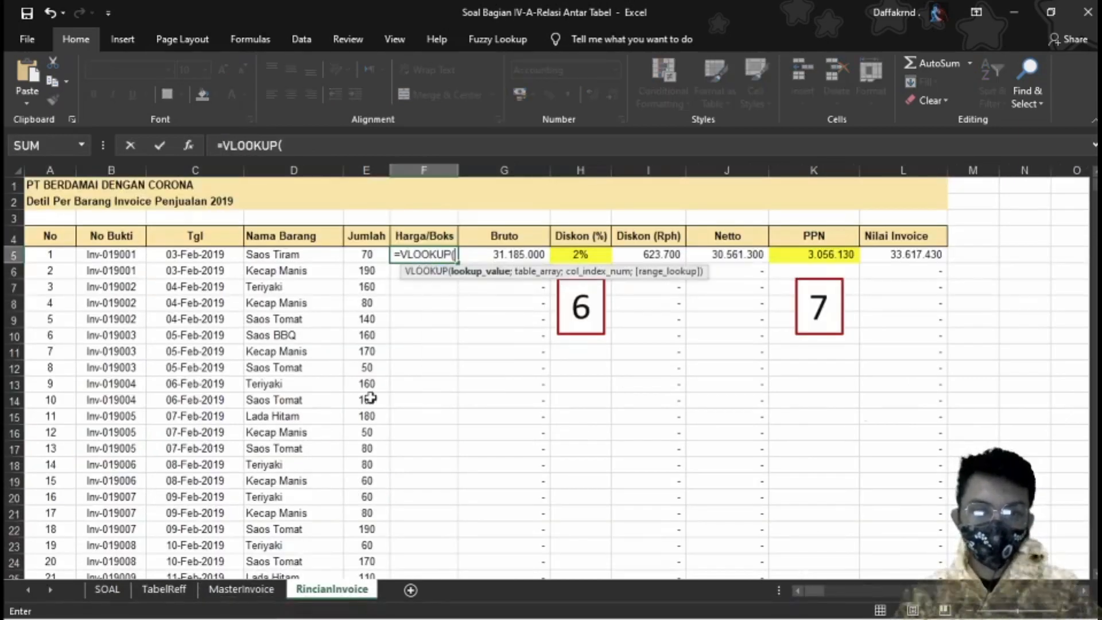
pyautogui.click(290, 257)
pyautogui.write(';')
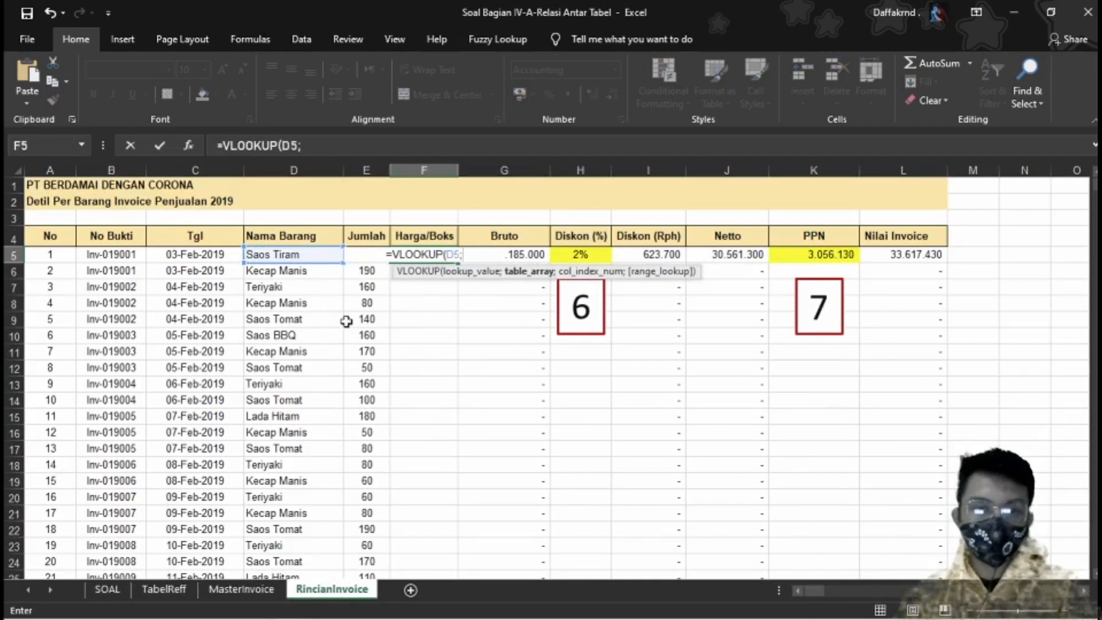
pyautogui.write('Brg')
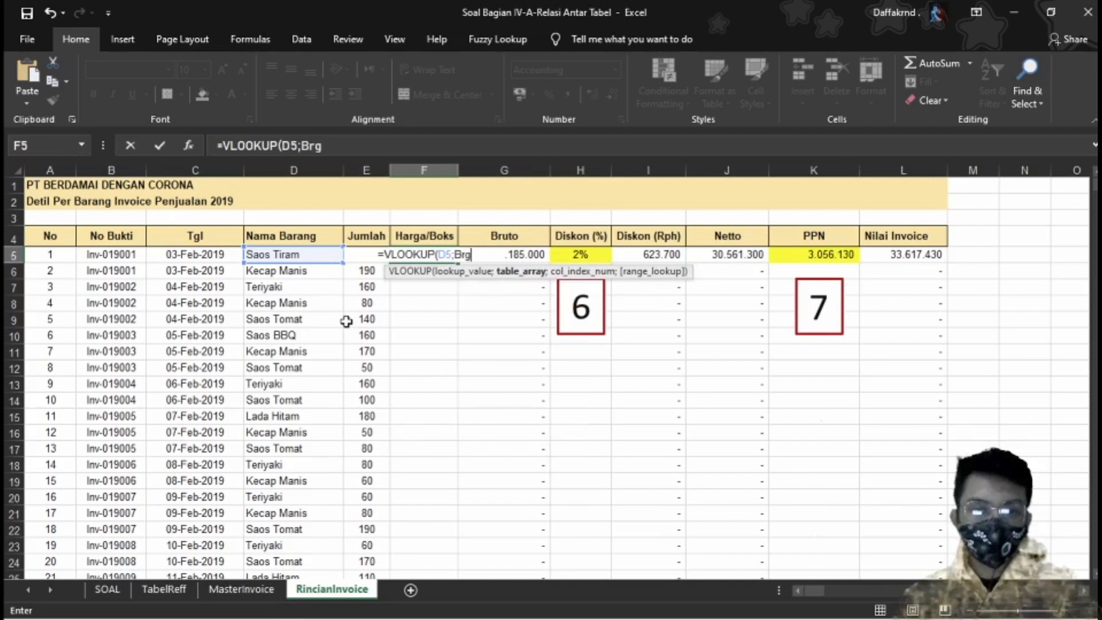
pyautogui.write(';4')
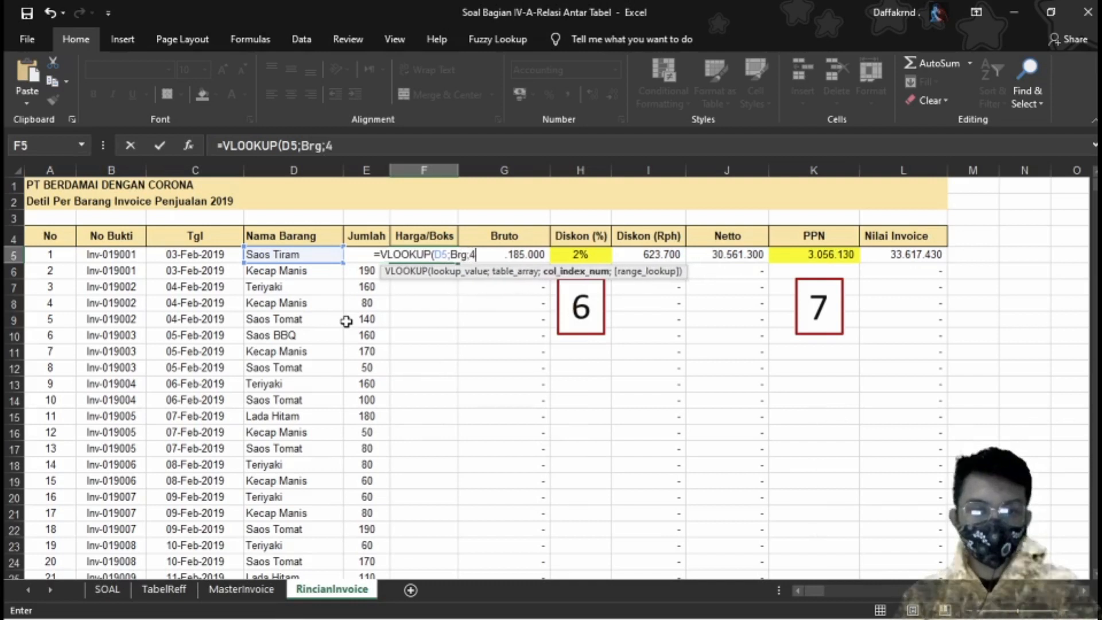
pyautogui.write(';')
pyautogui.write('false)')
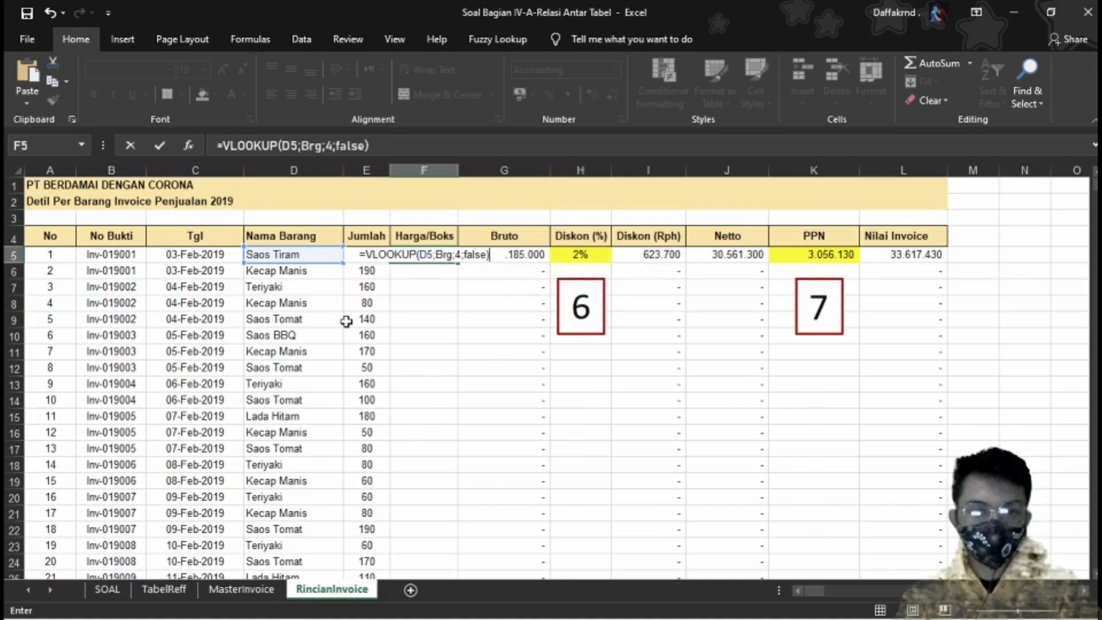
pyautogui.press('Return')
pyautogui.press('Up')
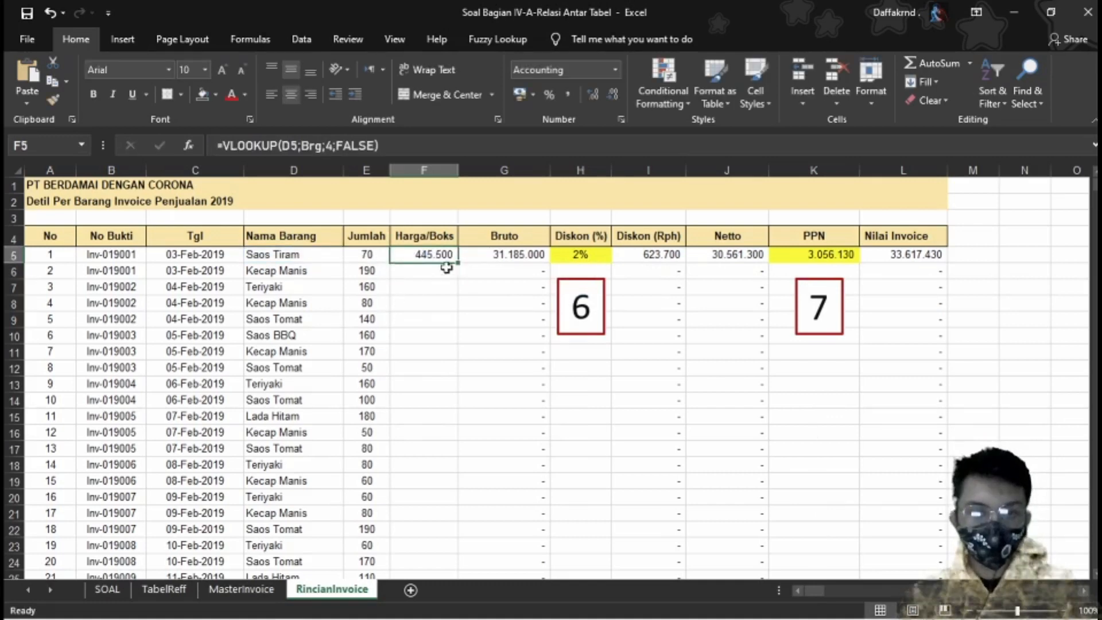
pyautogui.doubleClick(456, 262)
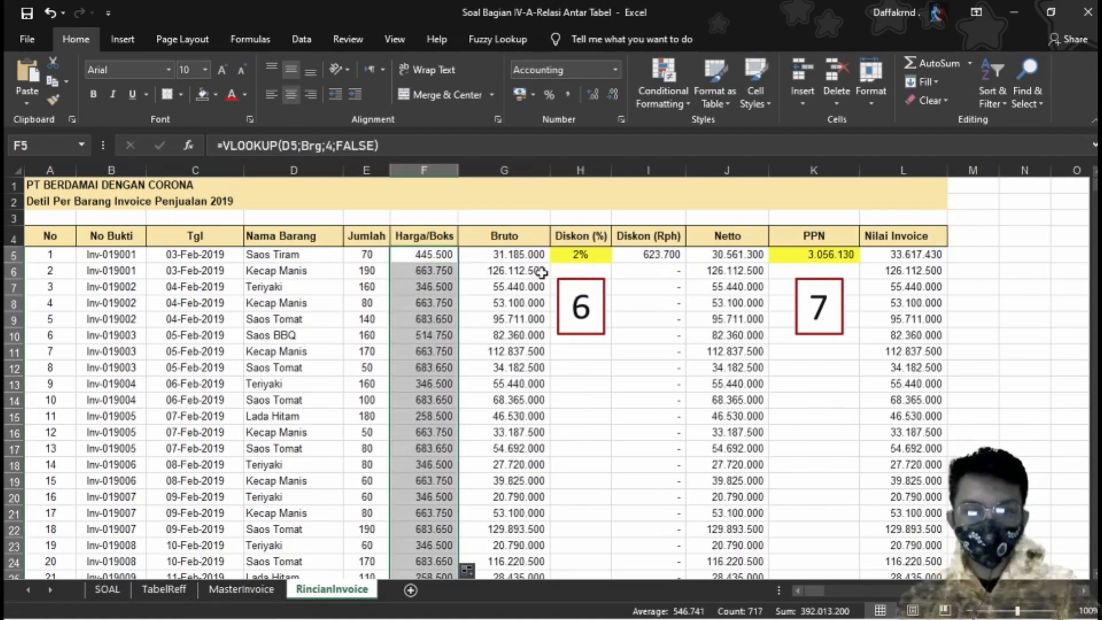
# Check the Bruto and Netto formulas in row 5, and delete the text box marked 6 below Diskon (%)
pyautogui.click(515, 259)
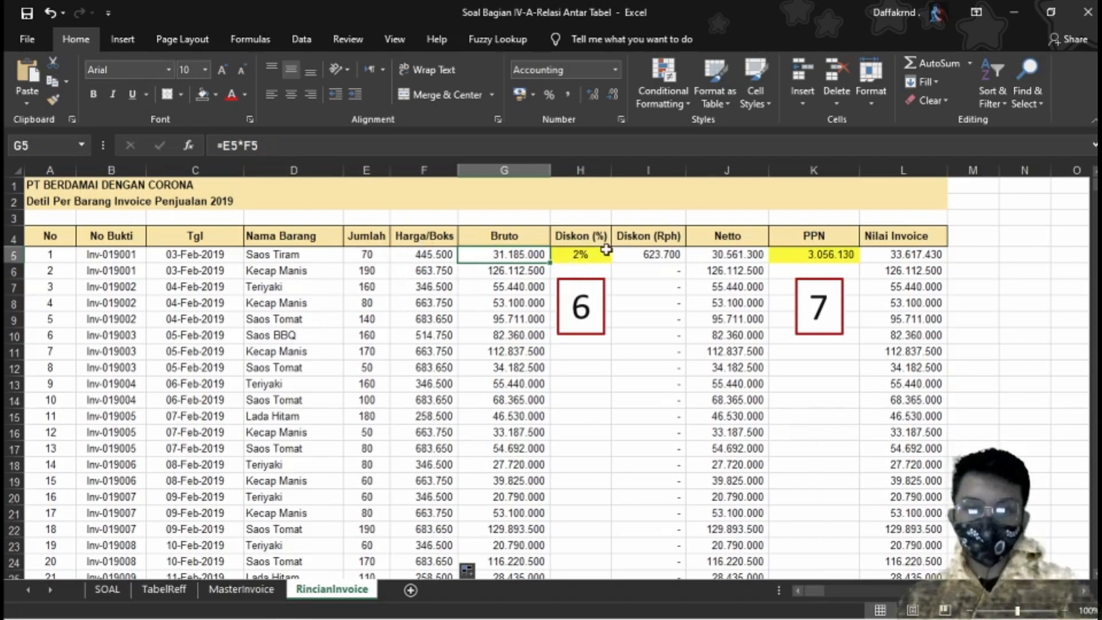
pyautogui.click(746, 260)
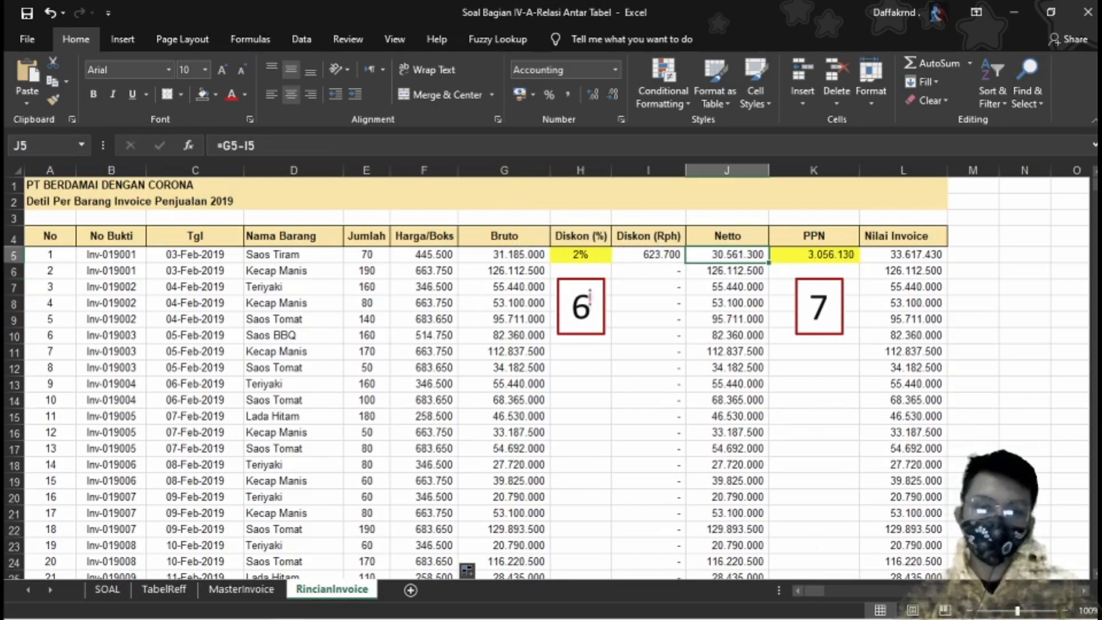
pyautogui.click(577, 294)
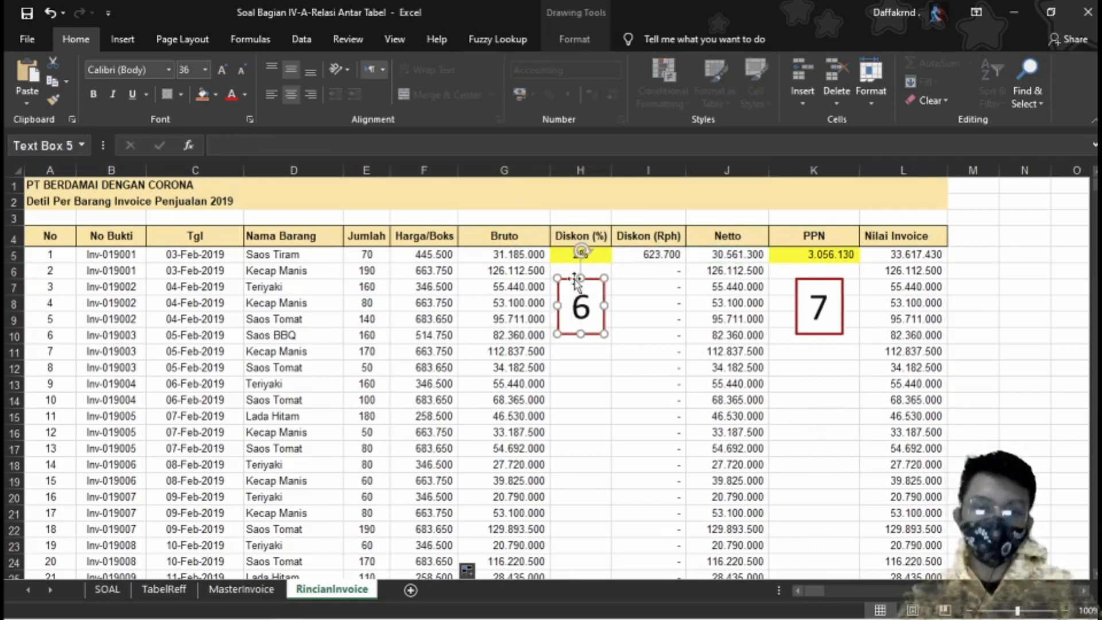
pyautogui.press('Delete')
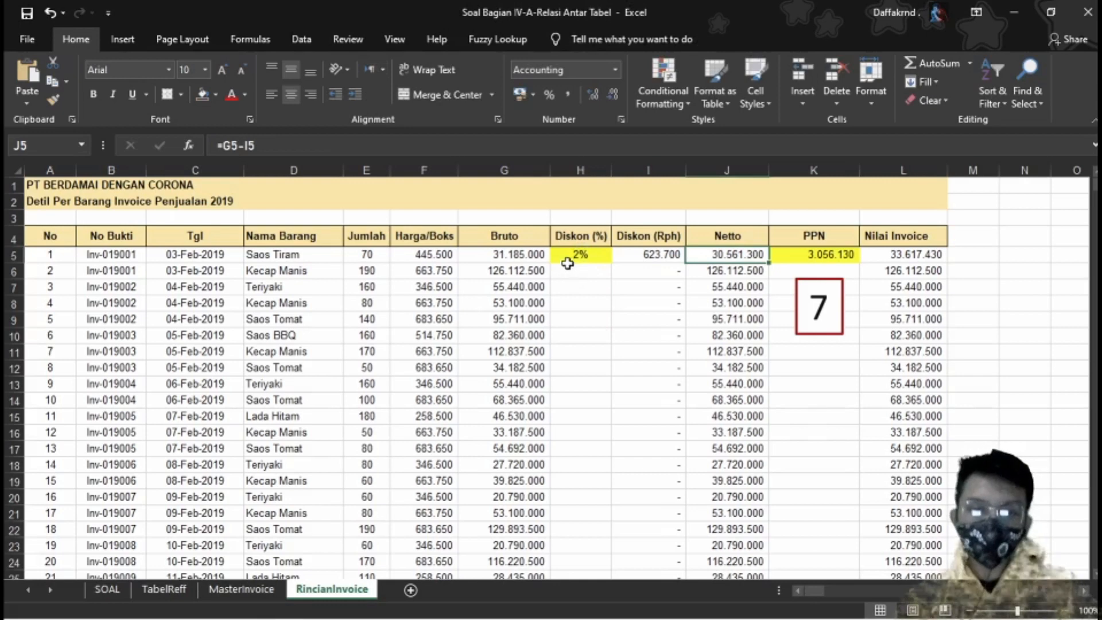
# Compare the Diskon (%) cell H5 in RincianInvoice with the Diskon (%) column of TABEL BARANG in TabelReff
pyautogui.click(572, 259)
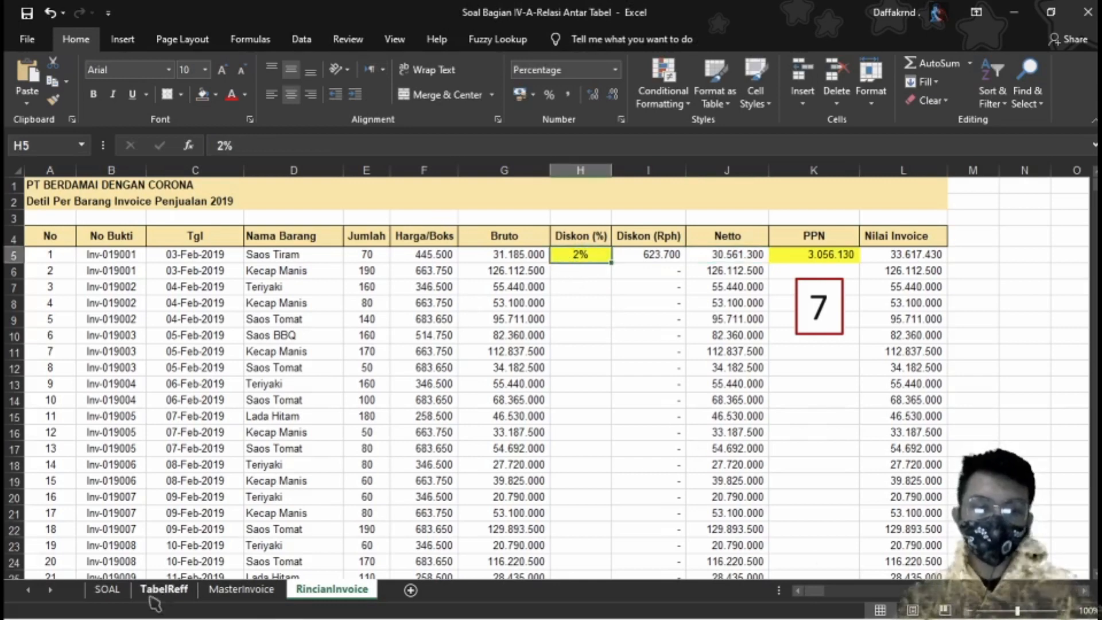
pyautogui.click(186, 598)
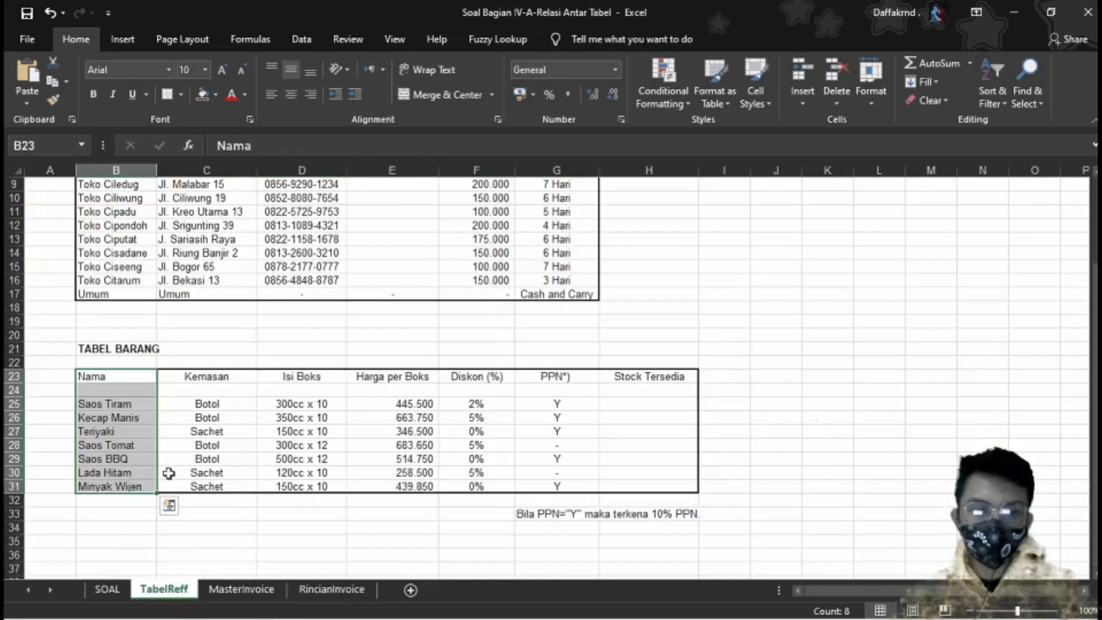
pyautogui.moveTo(489, 377); pyautogui.dragTo(479, 486)
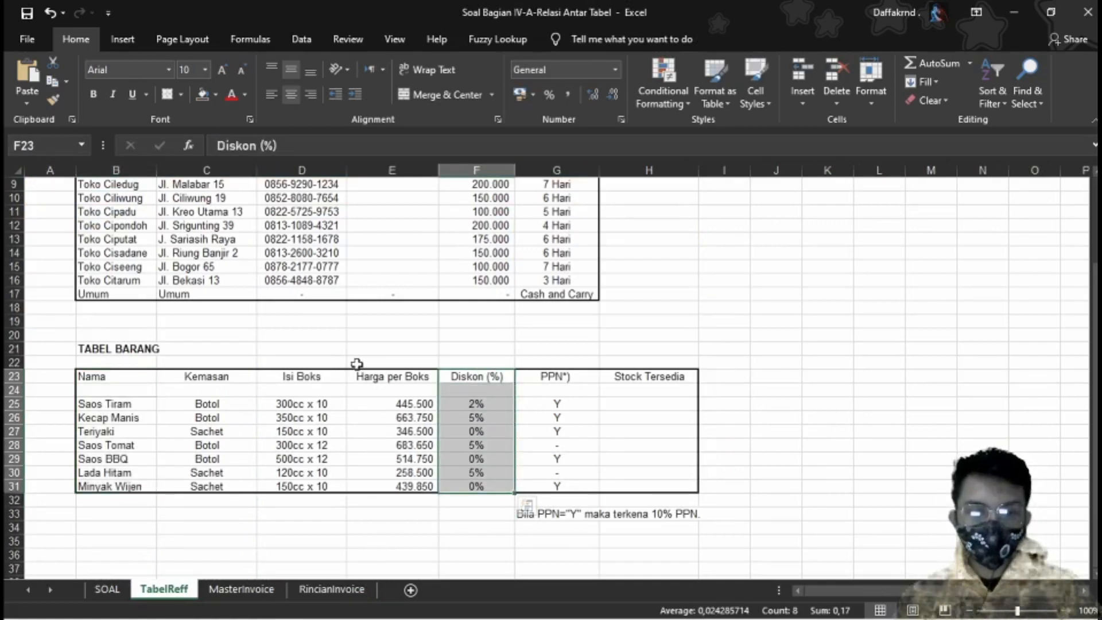
# Enter =VLOOKUP(D5;Brg;5;FALSE) in the Diskon (%) cell H5 of RincianInvoice
pyautogui.moveTo(386, 378); pyautogui.dragTo(453, 378)
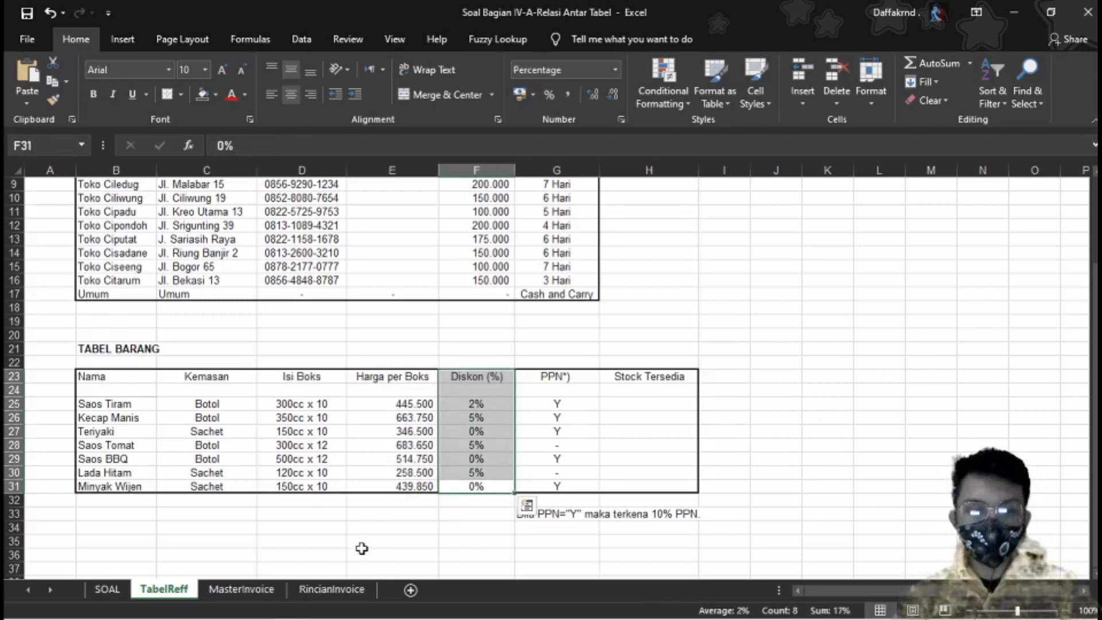
pyautogui.click(353, 592)
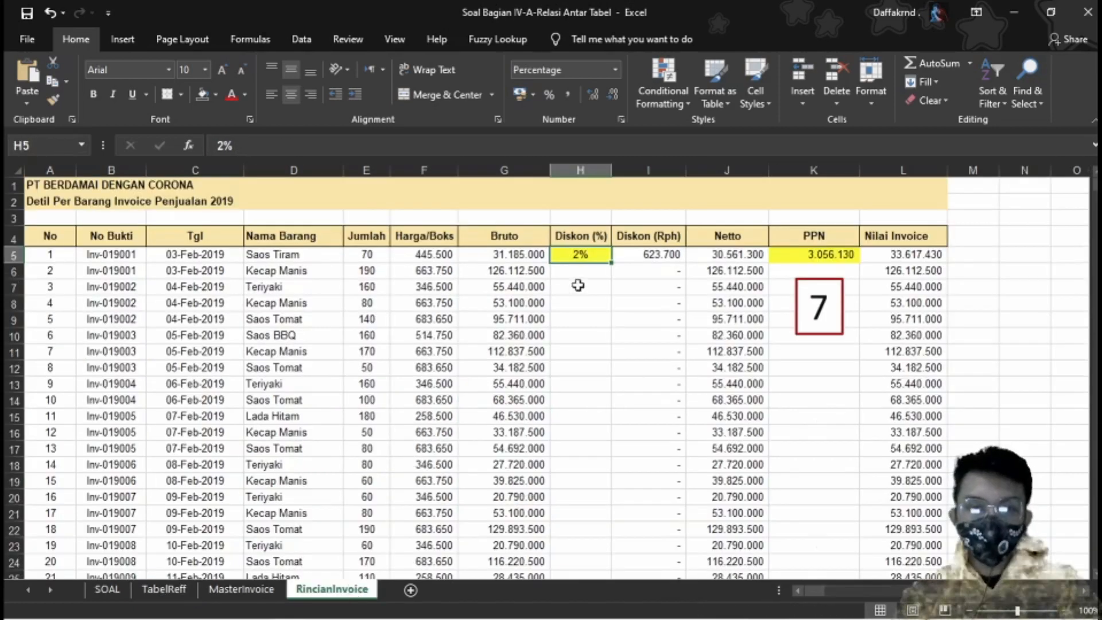
pyautogui.click(269, 152)
pyautogui.press('BackSpace')
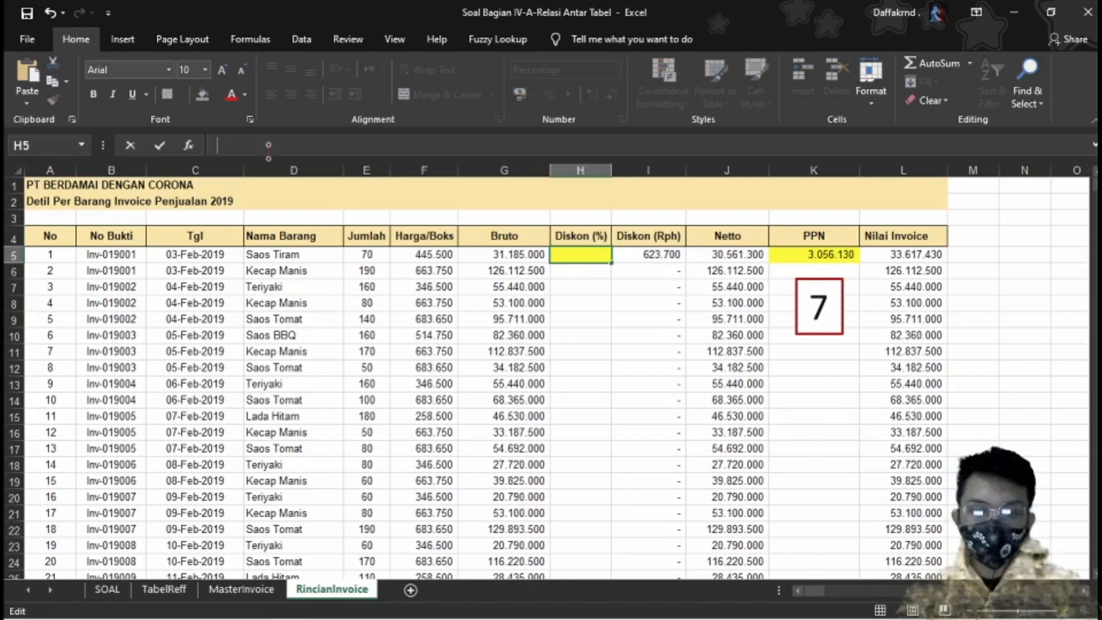
pyautogui.write('=l')
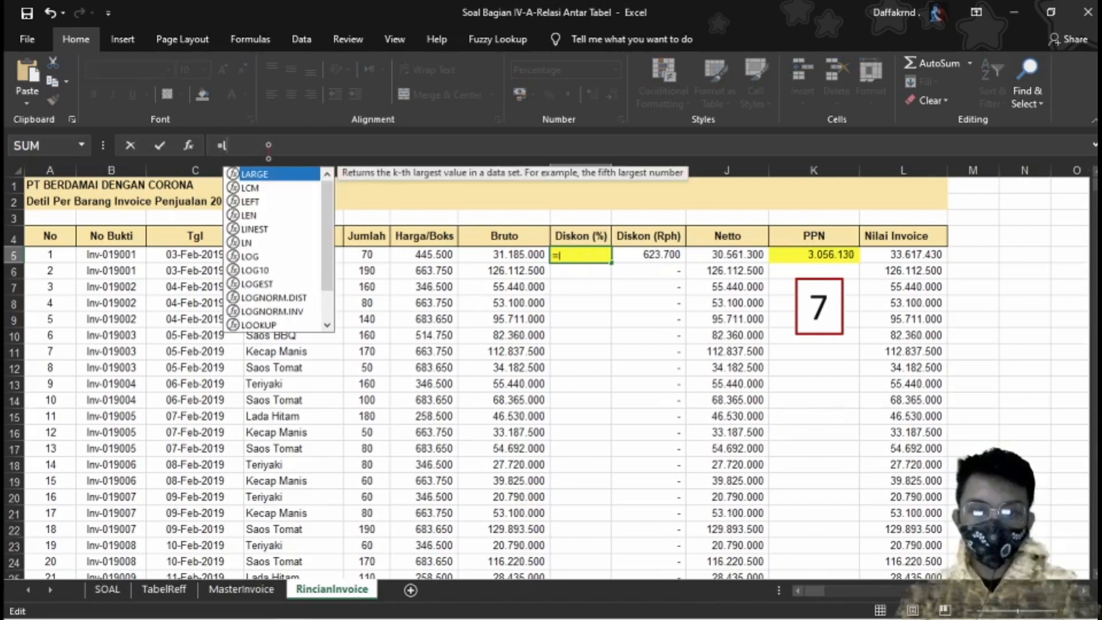
pyautogui.press('BackSpace')
pyautogui.write('vlook')
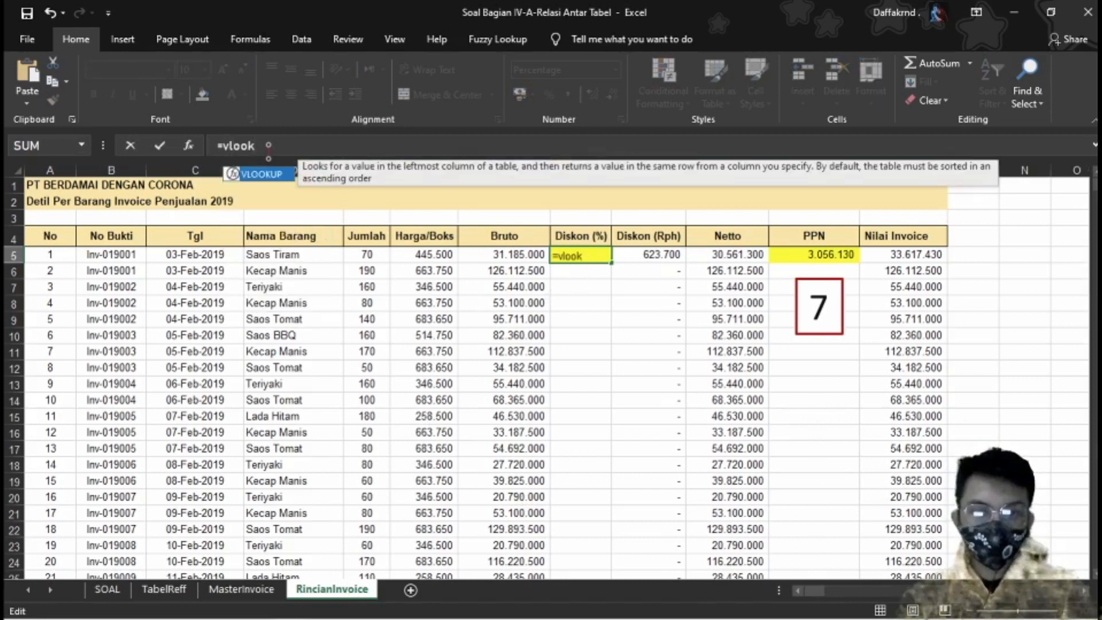
pyautogui.press('Tab')
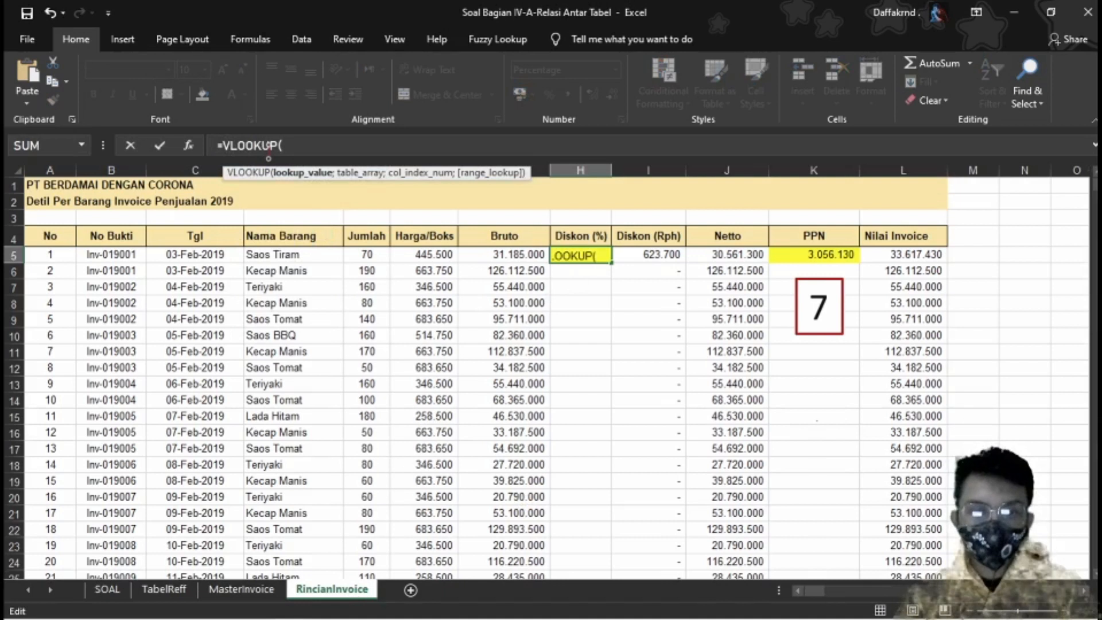
pyautogui.click(264, 251)
pyautogui.write(';')
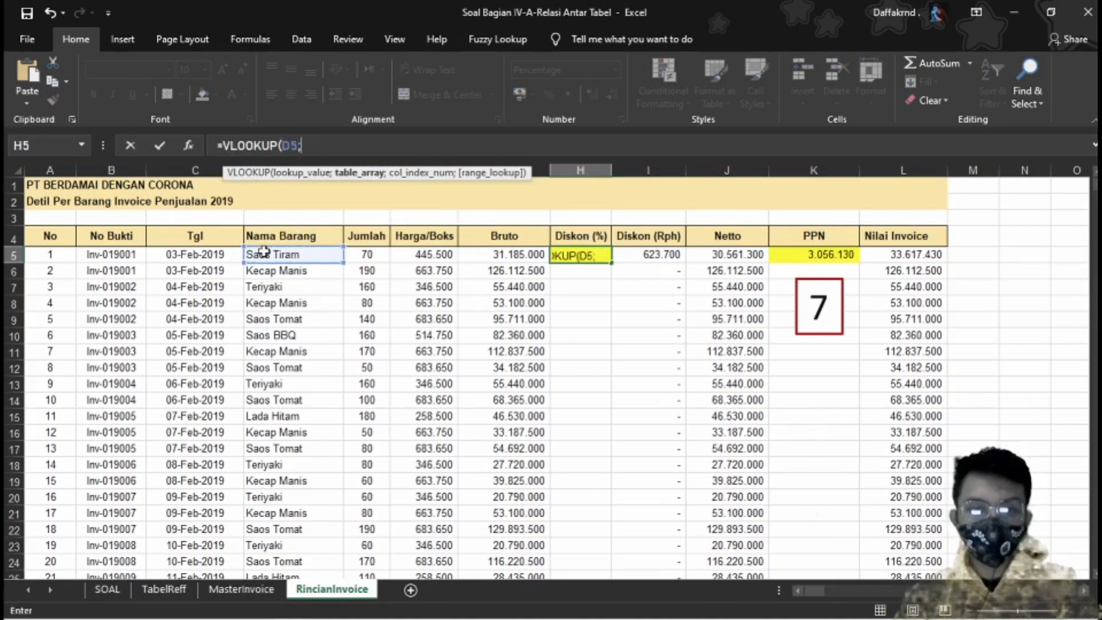
pyautogui.write('Brg')
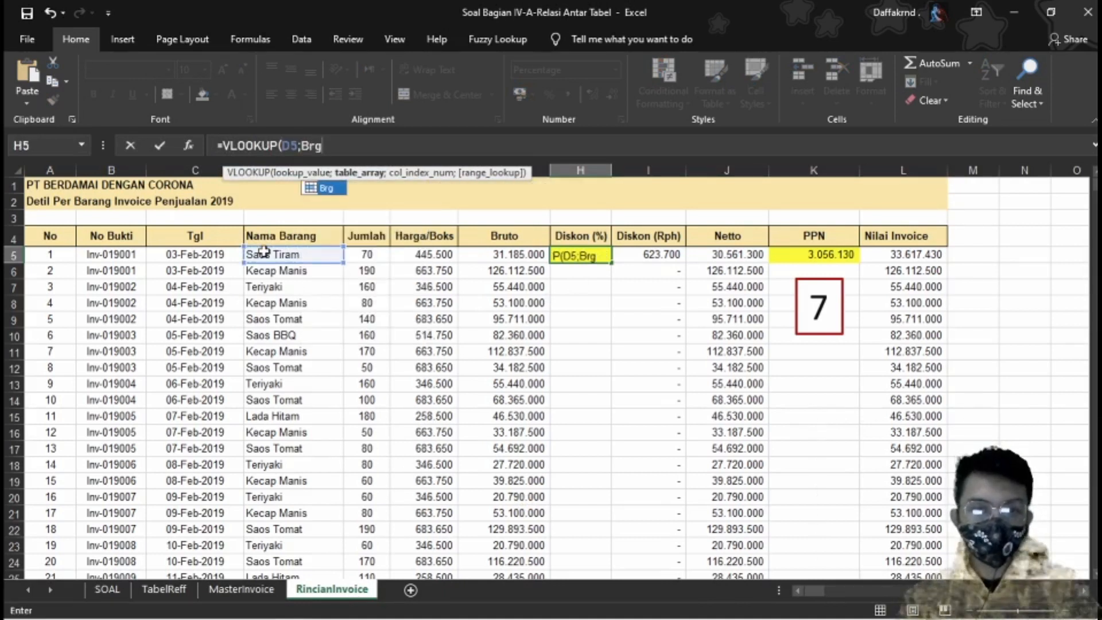
pyautogui.write(';')
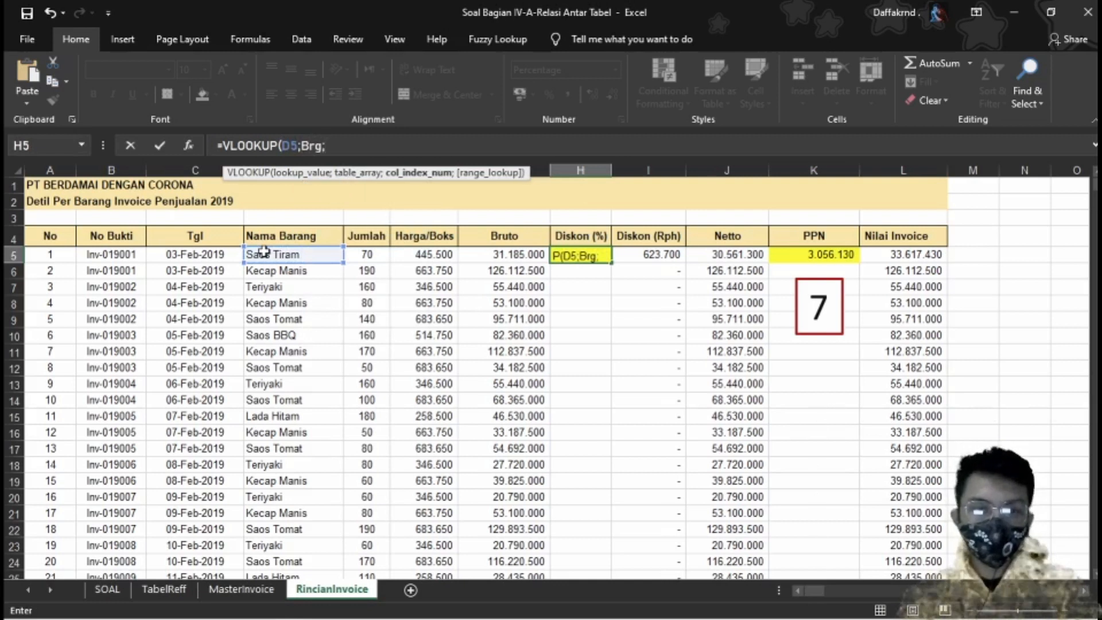
pyautogui.write('5;')
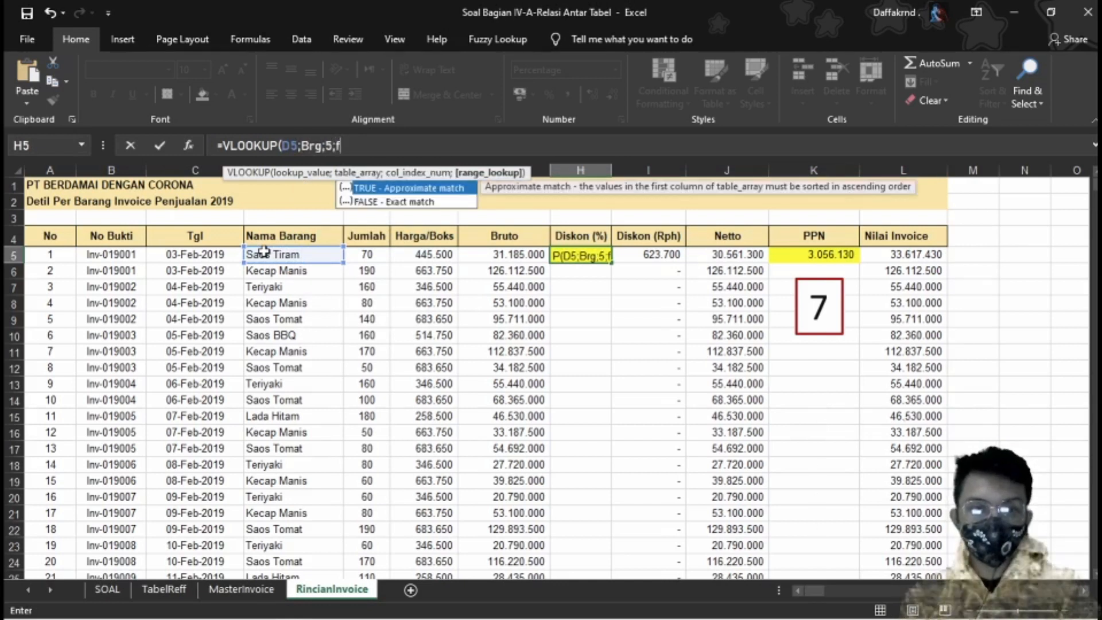
pyautogui.write('false)')
pyautogui.press('Return')
pyautogui.press('Up')
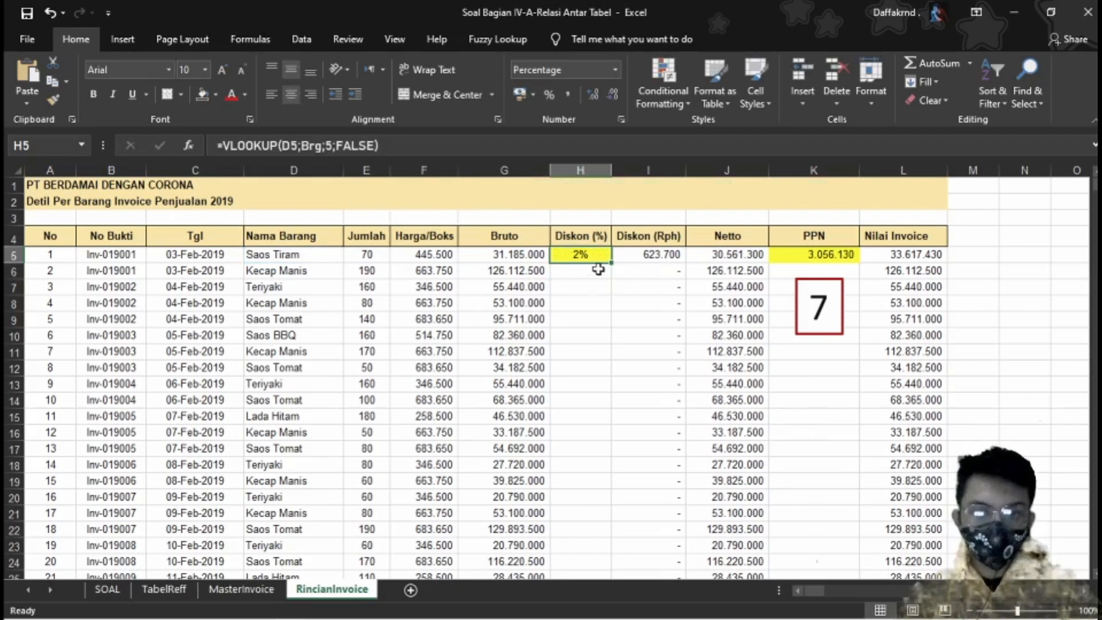
# Fill the H5 formula down the Diskon (%) column and remove the column's yellow fill color
pyautogui.doubleClick(612, 263)
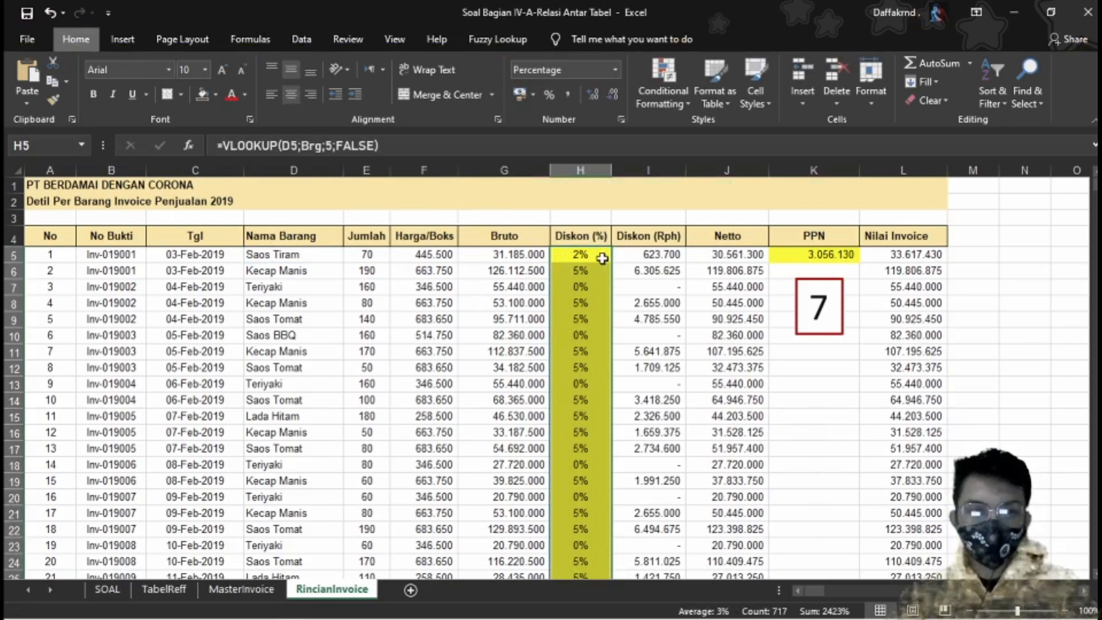
pyautogui.hotkey('alt', 'h')
pyautogui.press('h')
pyautogui.press('n')
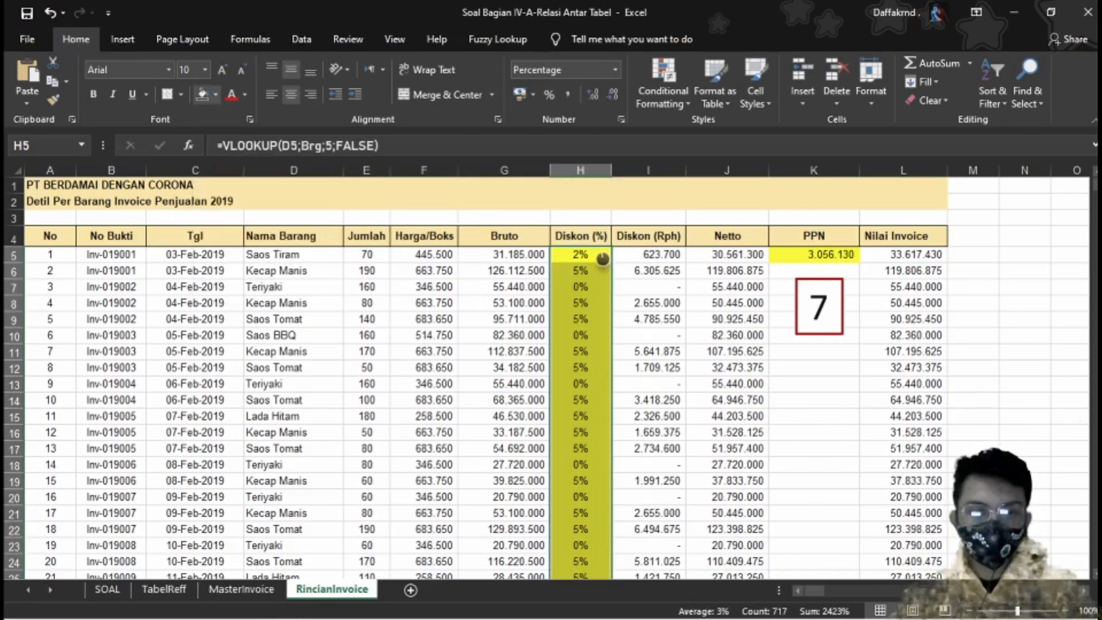
# Delete the text box marked 7 below PPN and remove the yellow fill from cell K5
pyautogui.click(785, 259)
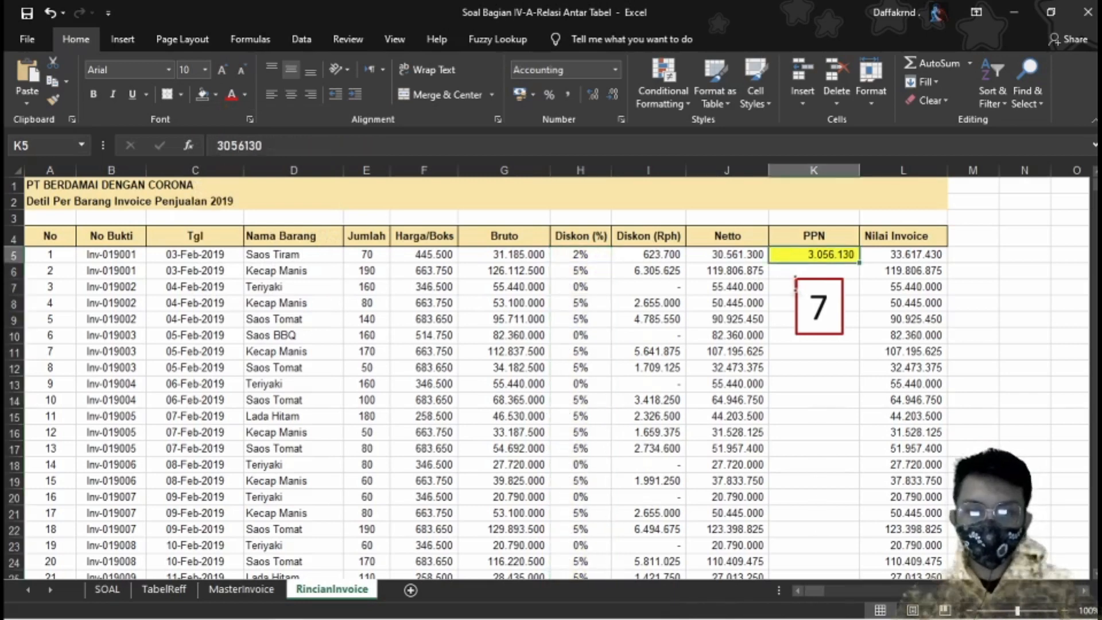
pyautogui.click(797, 305)
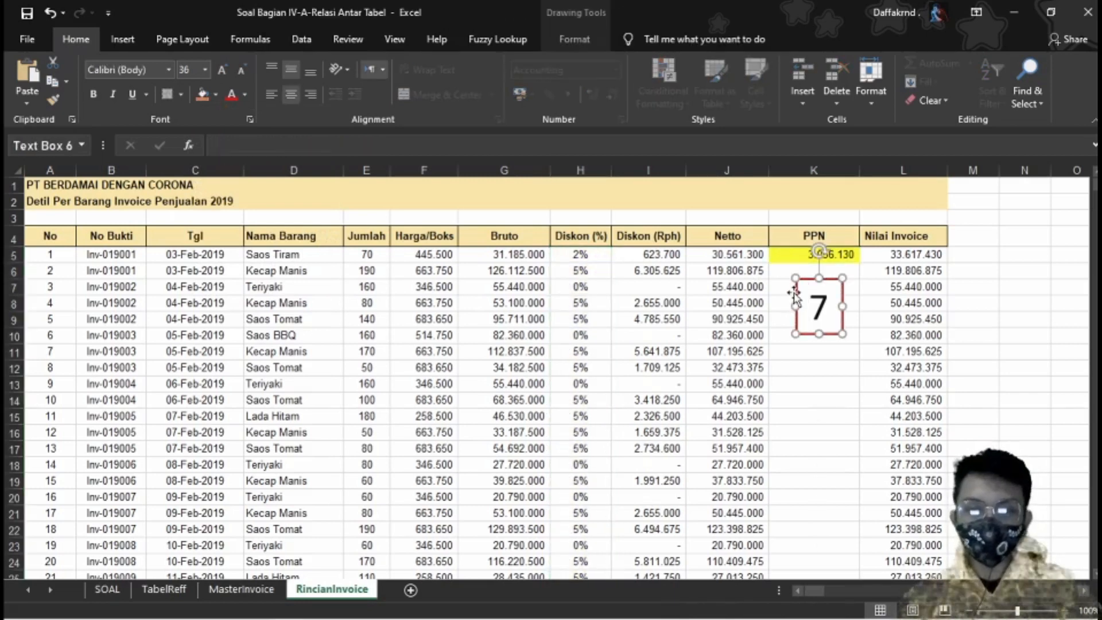
pyautogui.press('Delete')
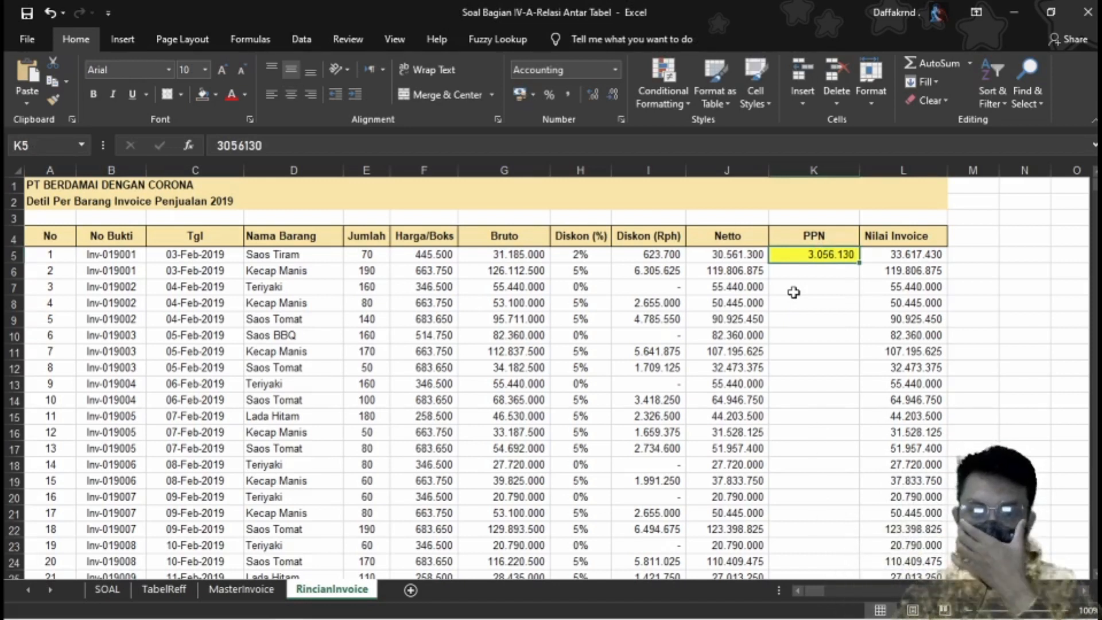
pyautogui.hotkey('alt', 'h')
pyautogui.press('h')
pyautogui.press('n')
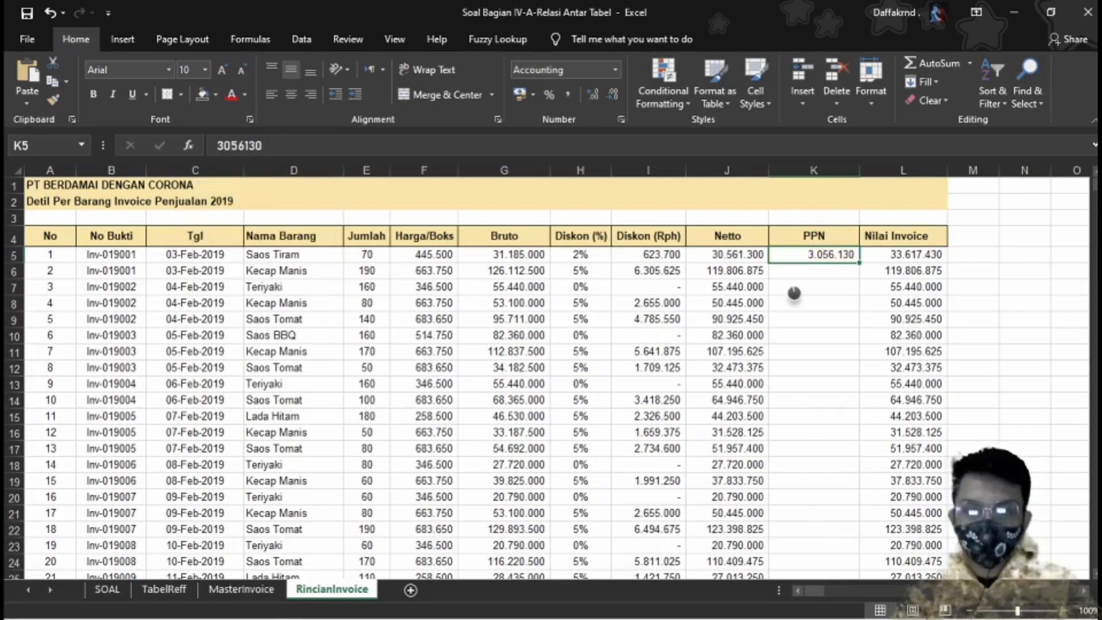
# Clear the typed-in PPN amount from cell K5
pyautogui.press('Delete')
pyautogui.write('=')
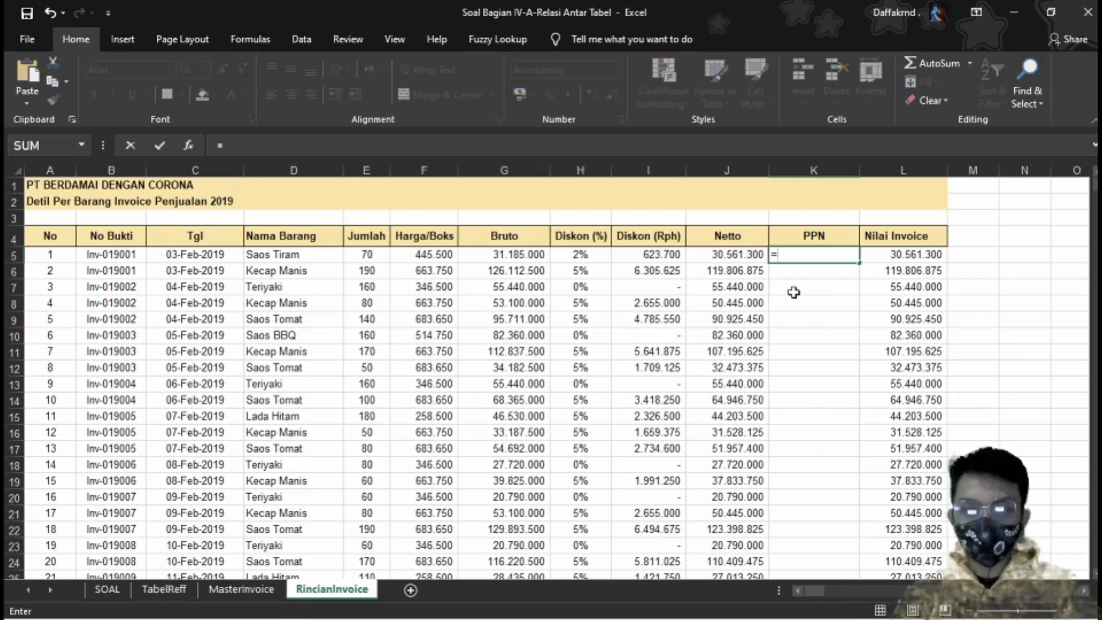
pyautogui.press('BackSpace')
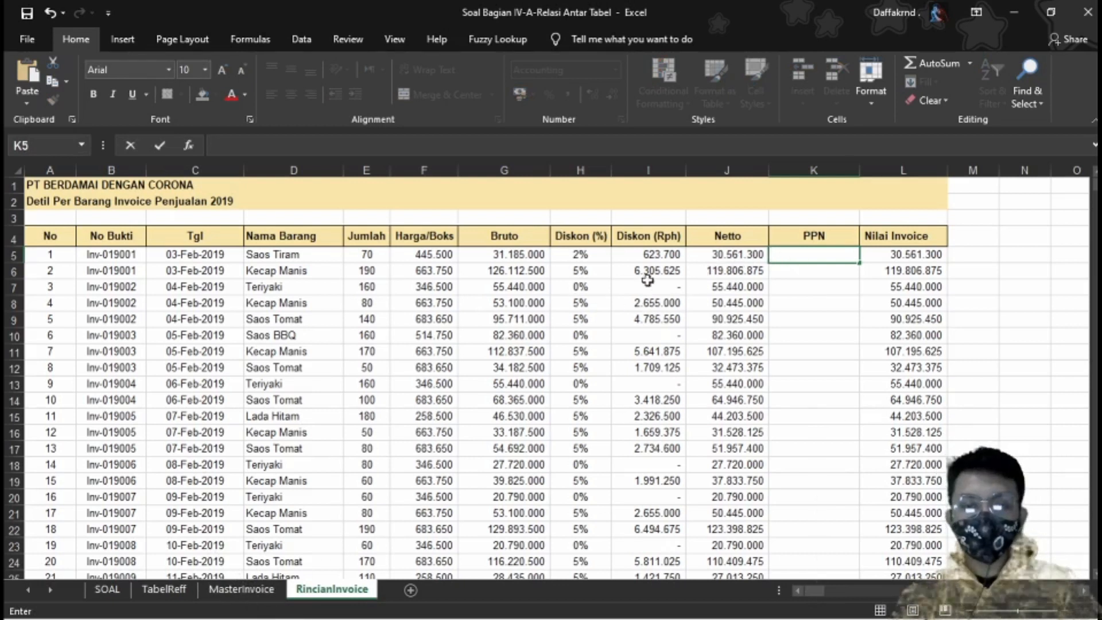
# Check the note about the PPN rule below TABEL BARANG in the TabelReff sheet
pyautogui.click(219, 594)
pyautogui.click(193, 595)
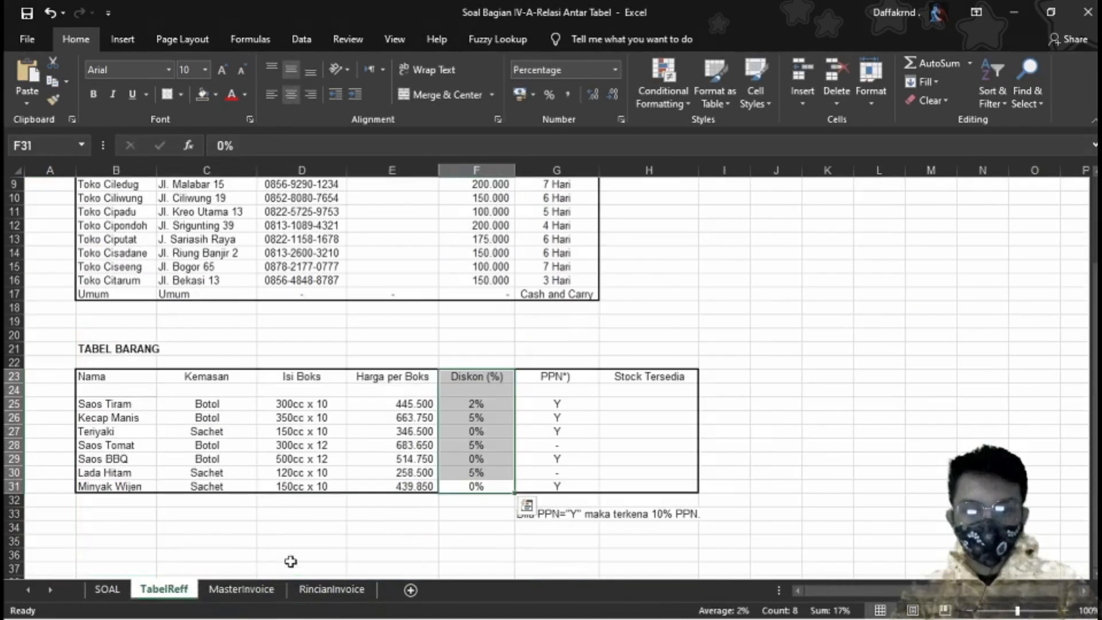
pyautogui.click(577, 514)
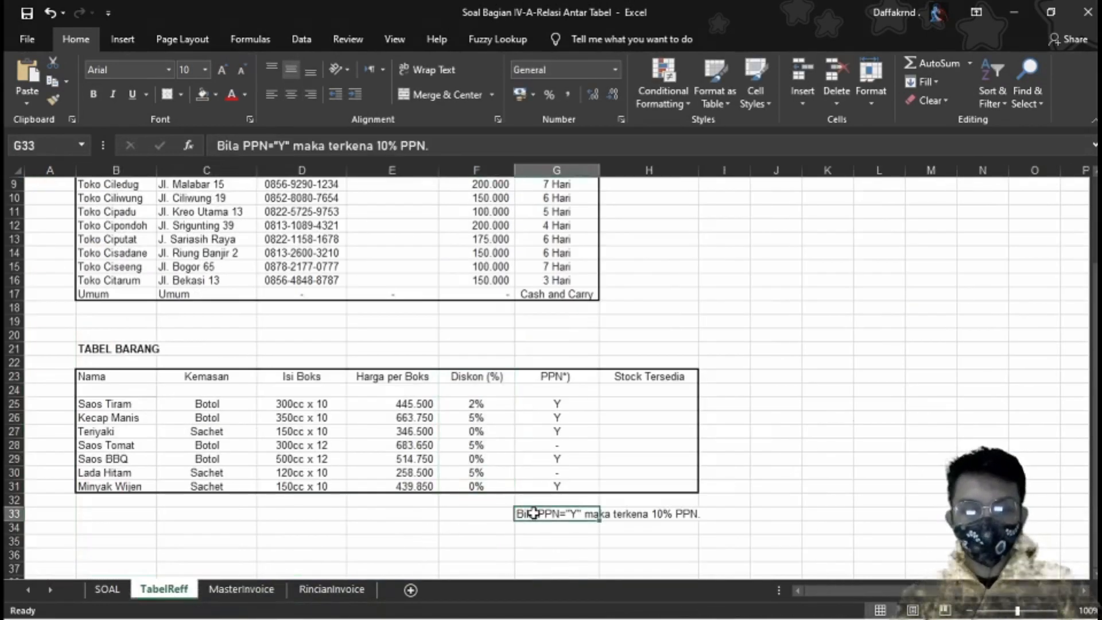